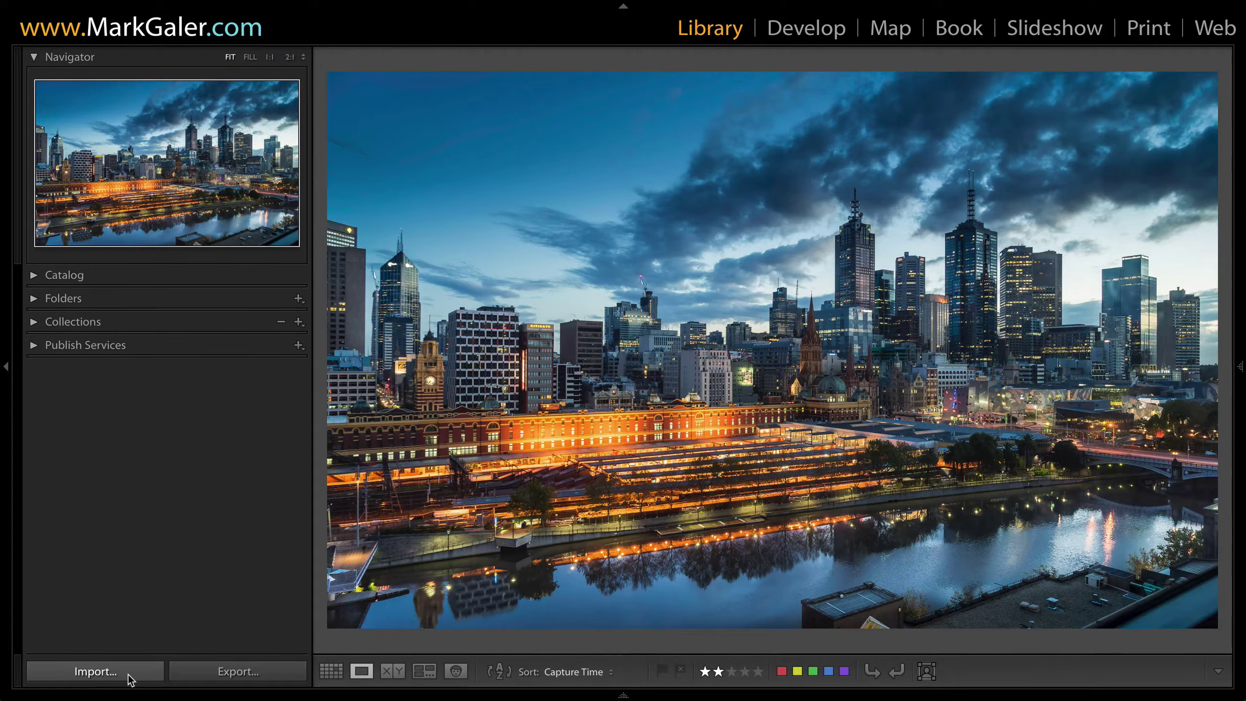
Bring up the import of 752 photos from MG-SD CARD and set it to Copy as DNG.
left_click(129, 676)
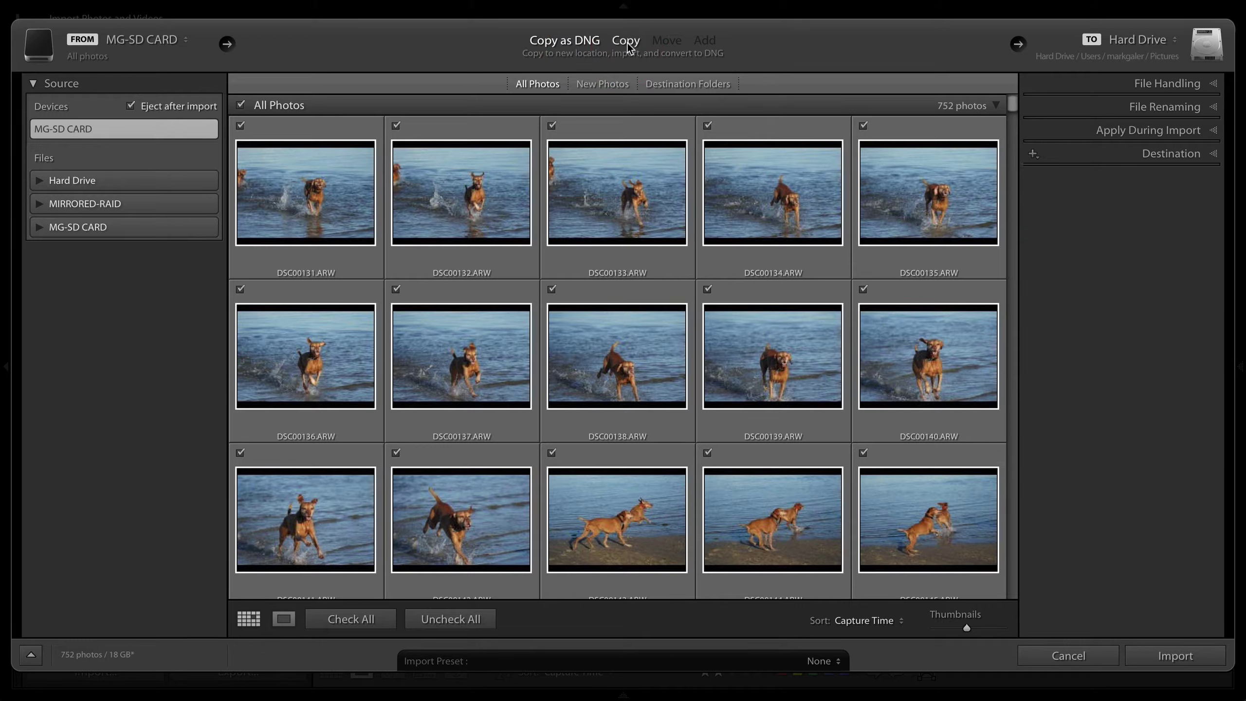
left_click(562, 52)
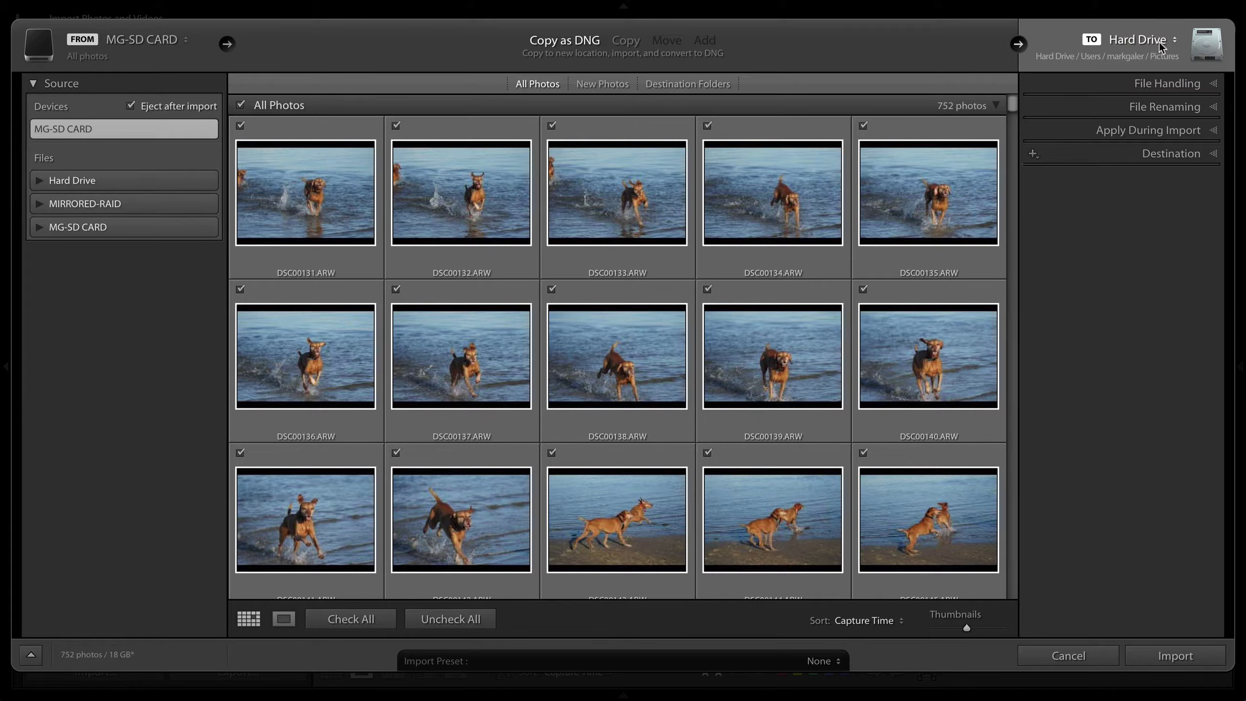
Change the import destination from the Pictures folder to the MIRRORED-RAID drive.
left_click(1173, 41)
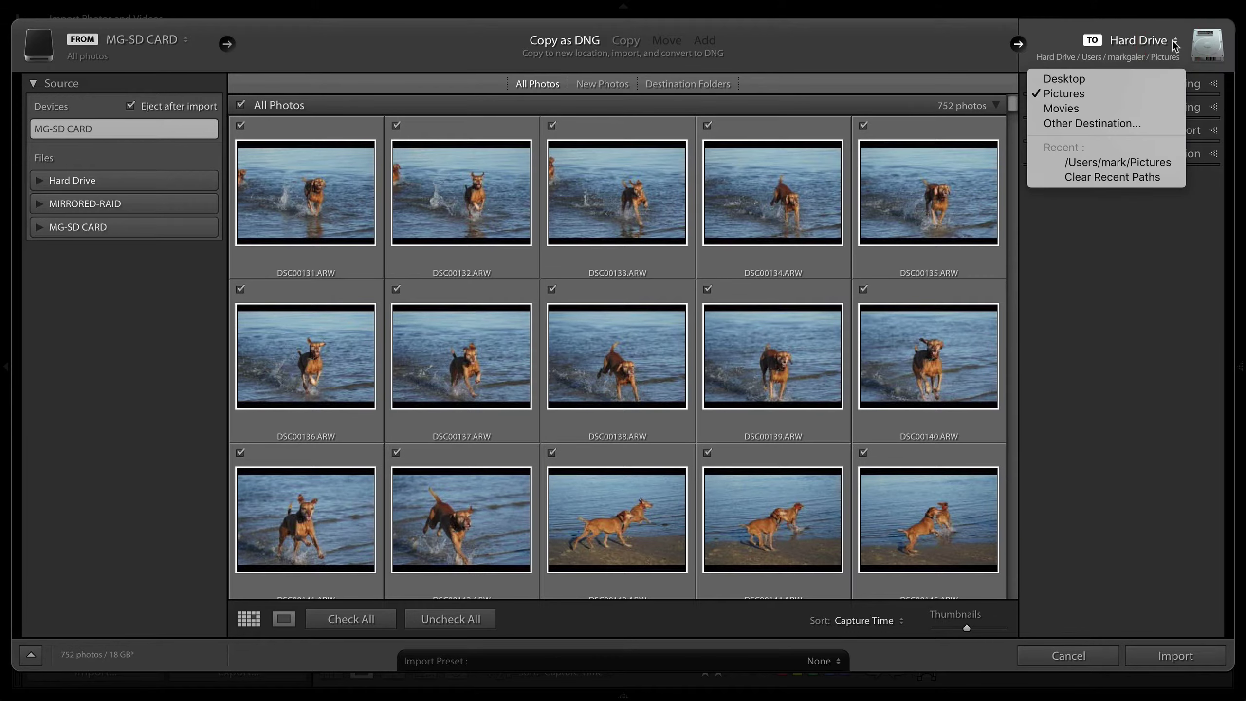
left_click(1097, 123)
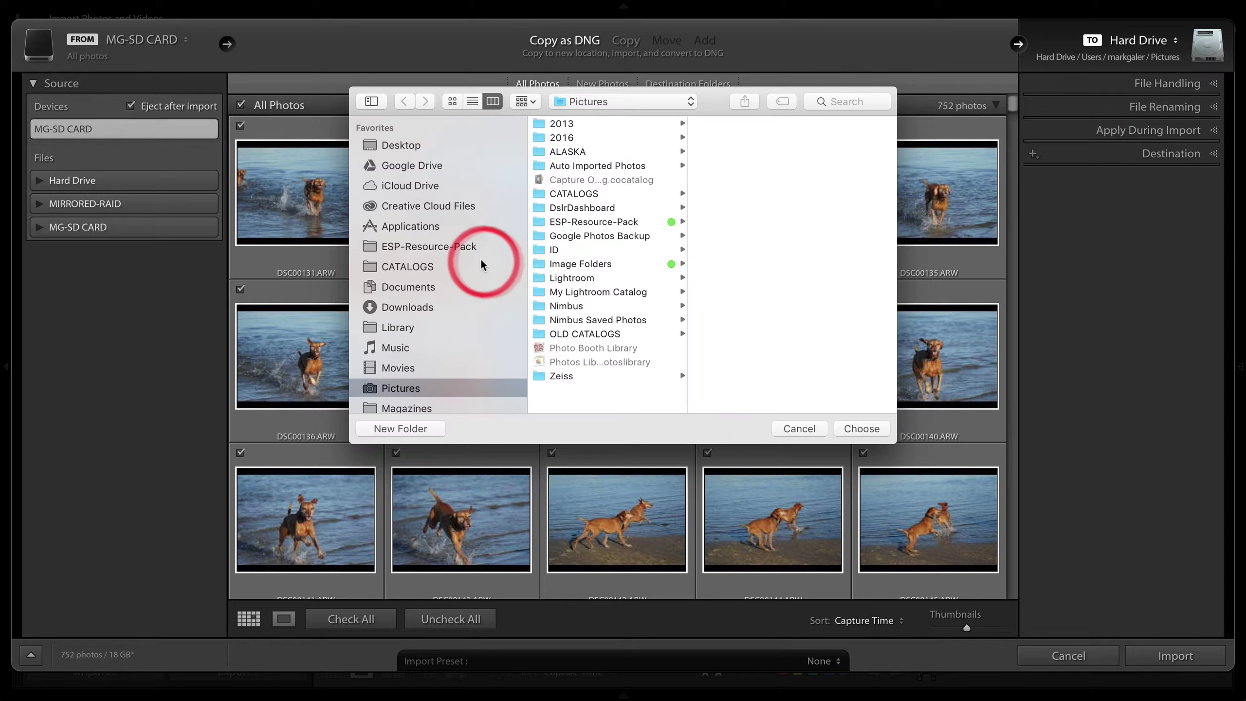
scroll(482, 265, "down", 10)
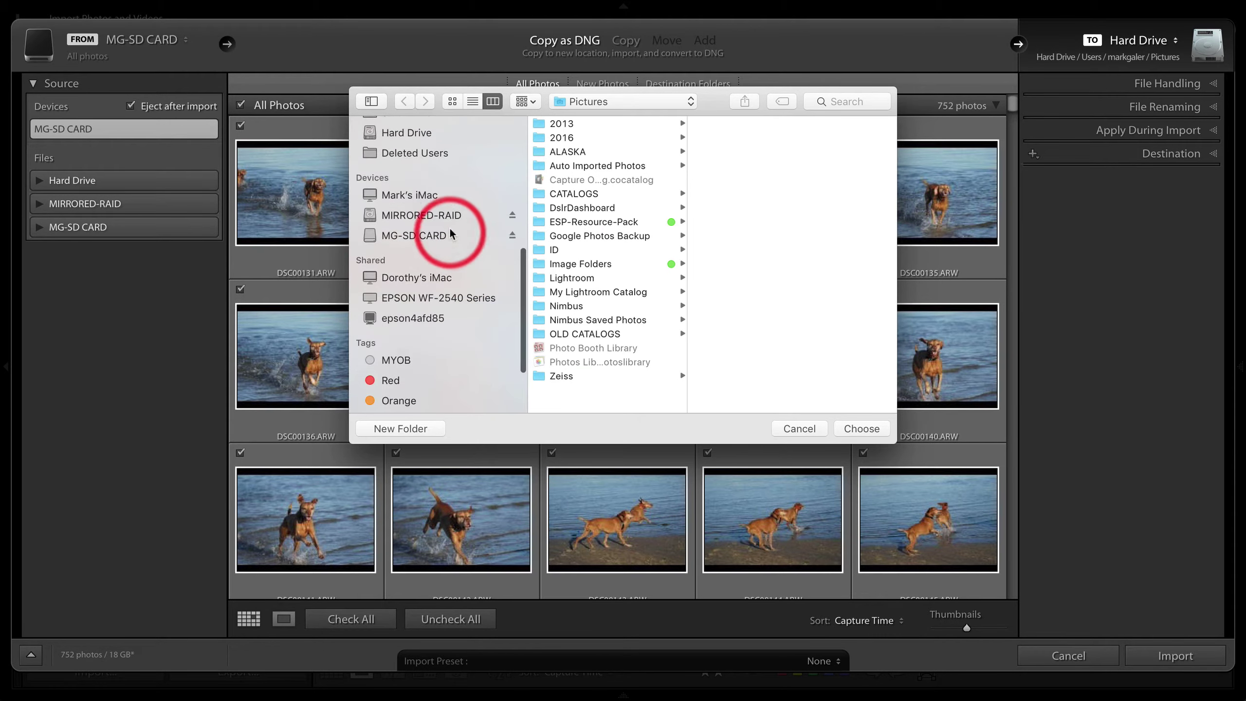
left_click(411, 217)
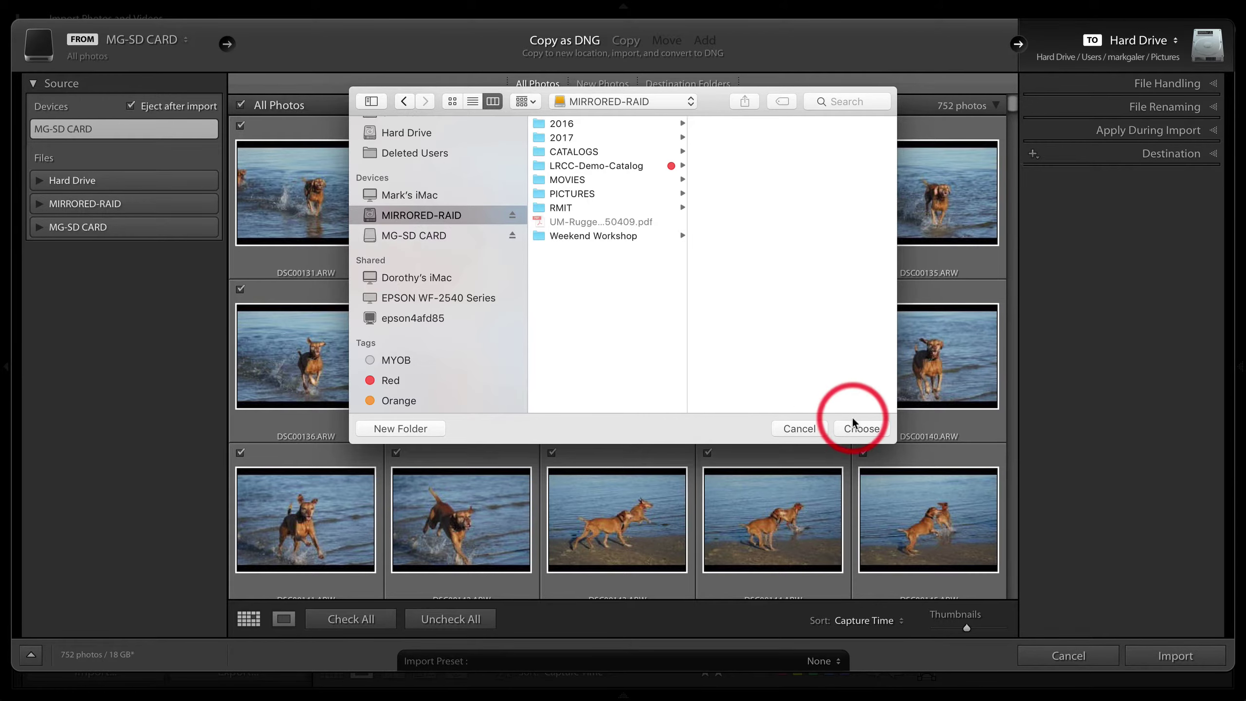
left_click(854, 430)
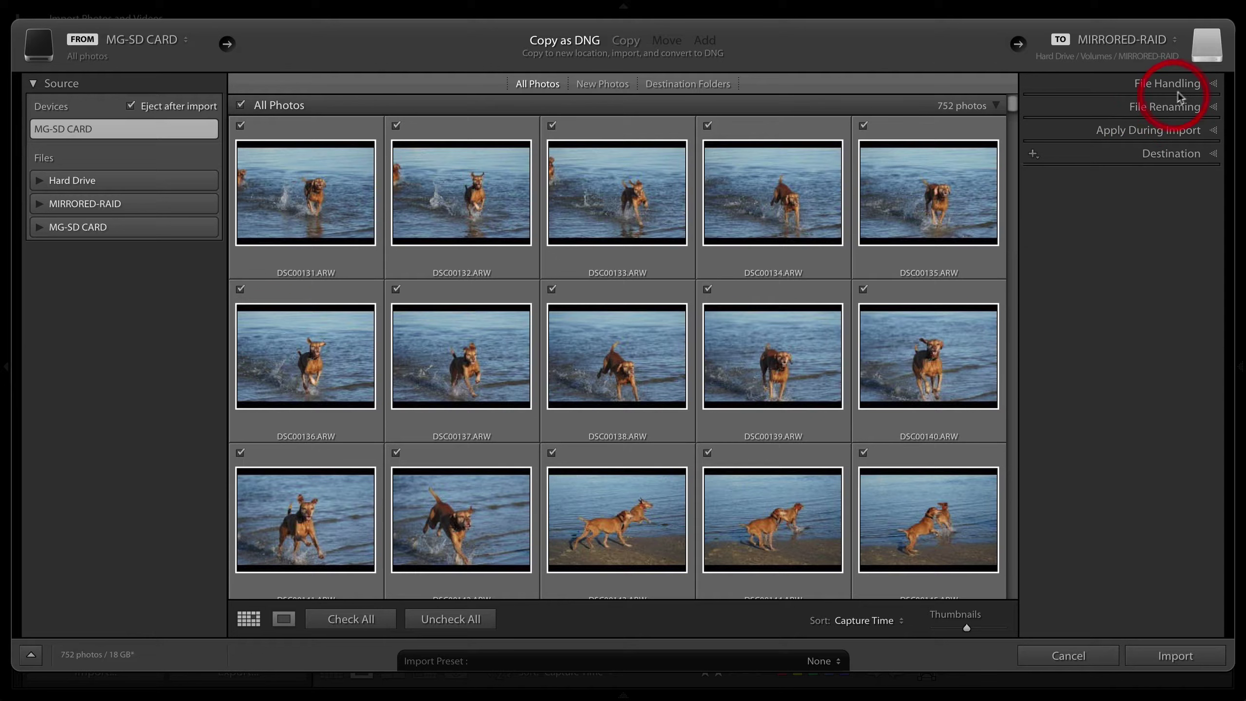
Reveal the File Handling options and leave Make a Second Copy To switched off.
left_click(1123, 85)
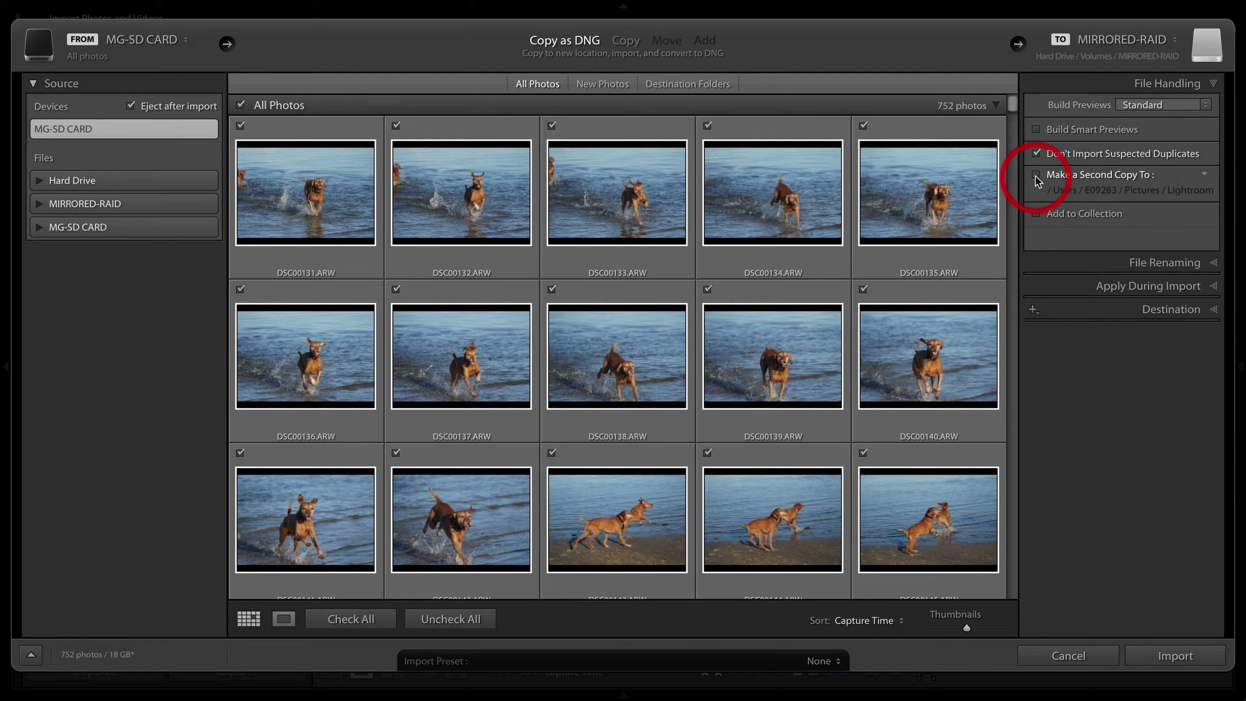
left_click(1035, 175)
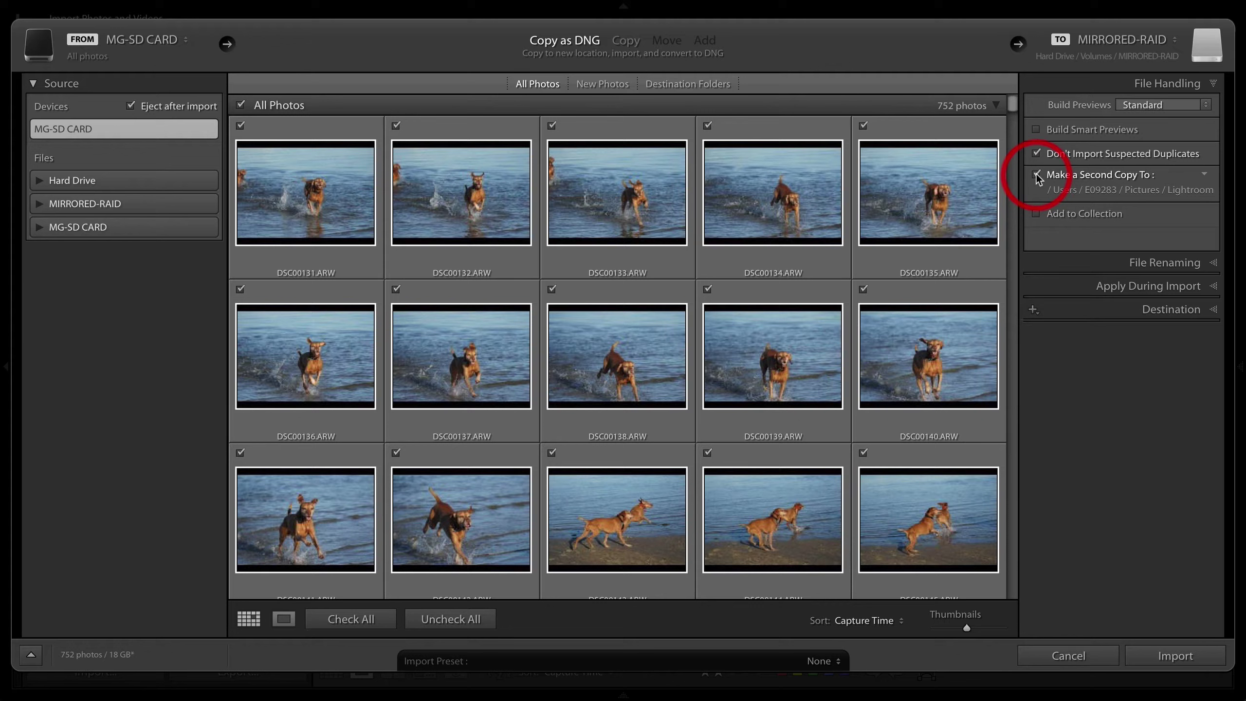
left_click(1035, 174)
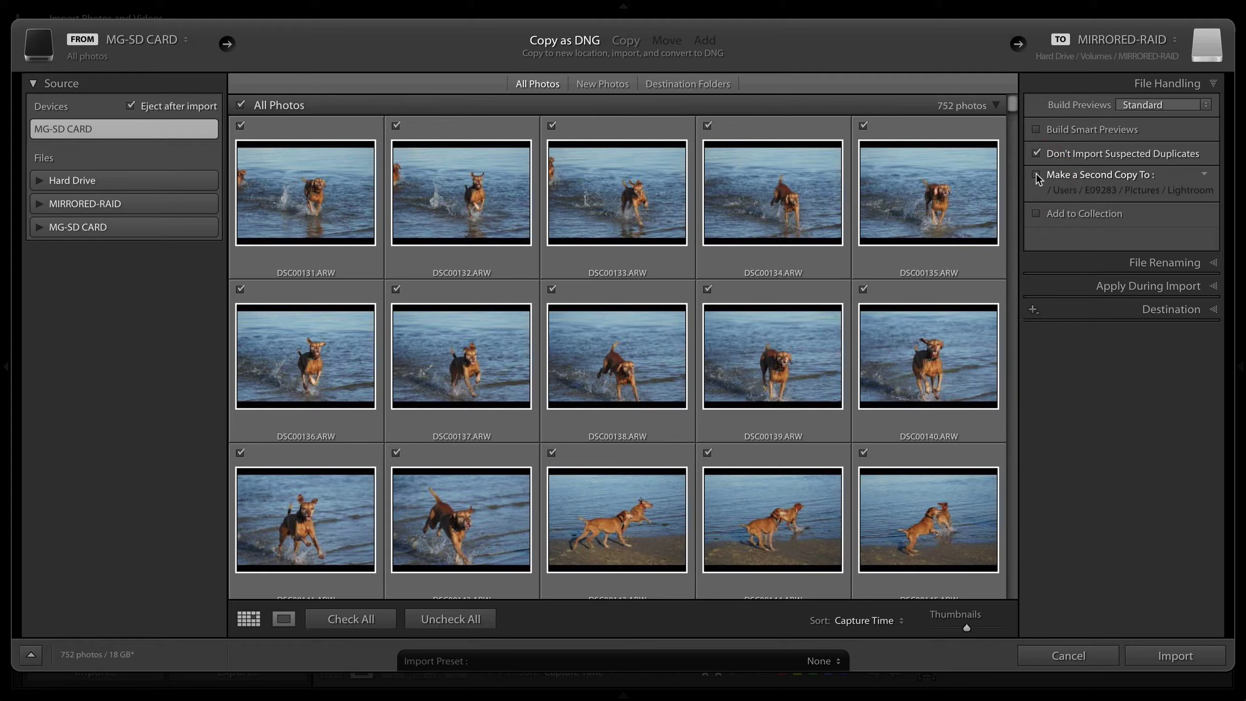
left_click(1089, 260)
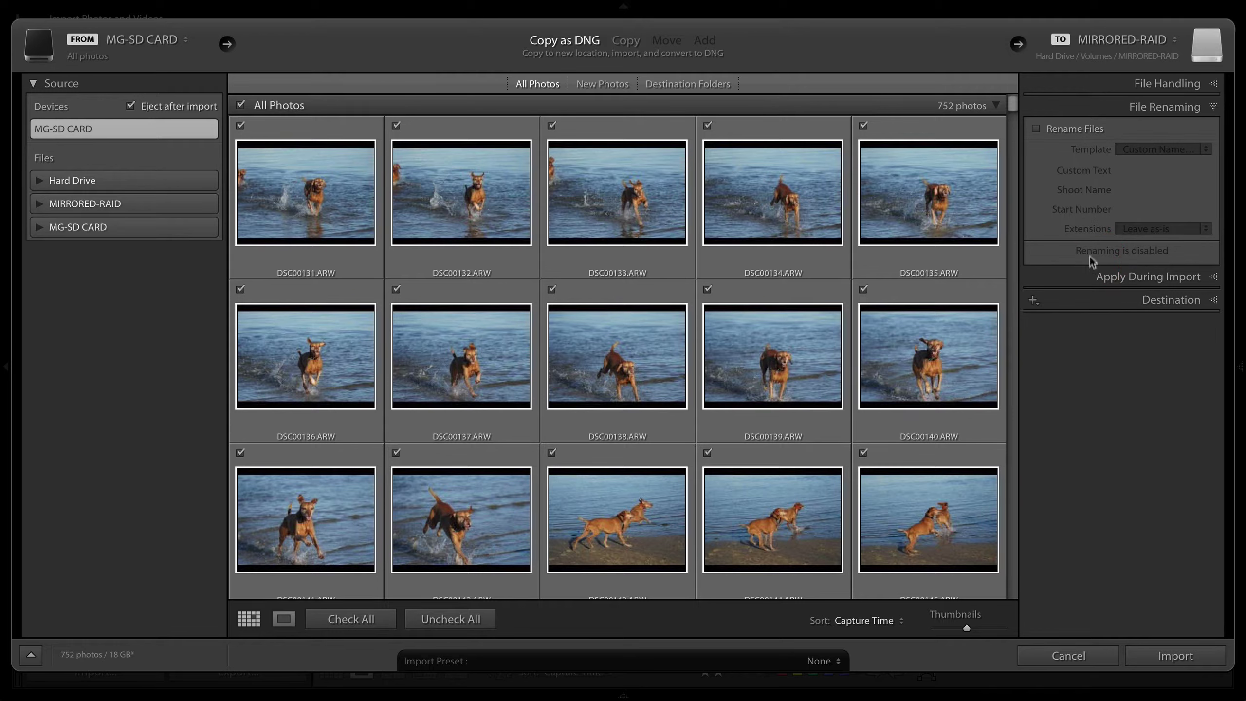
Enable Rename Files using the Date - Filename template.
left_click(1035, 129)
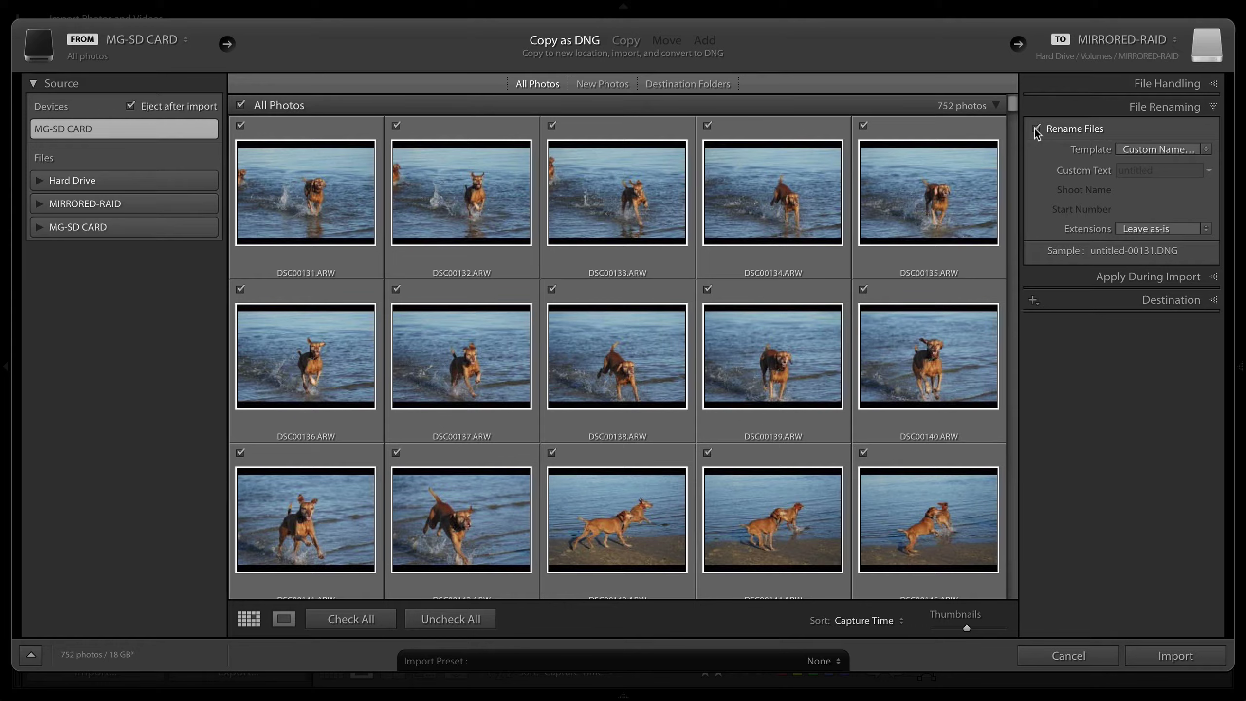
left_click(1198, 151)
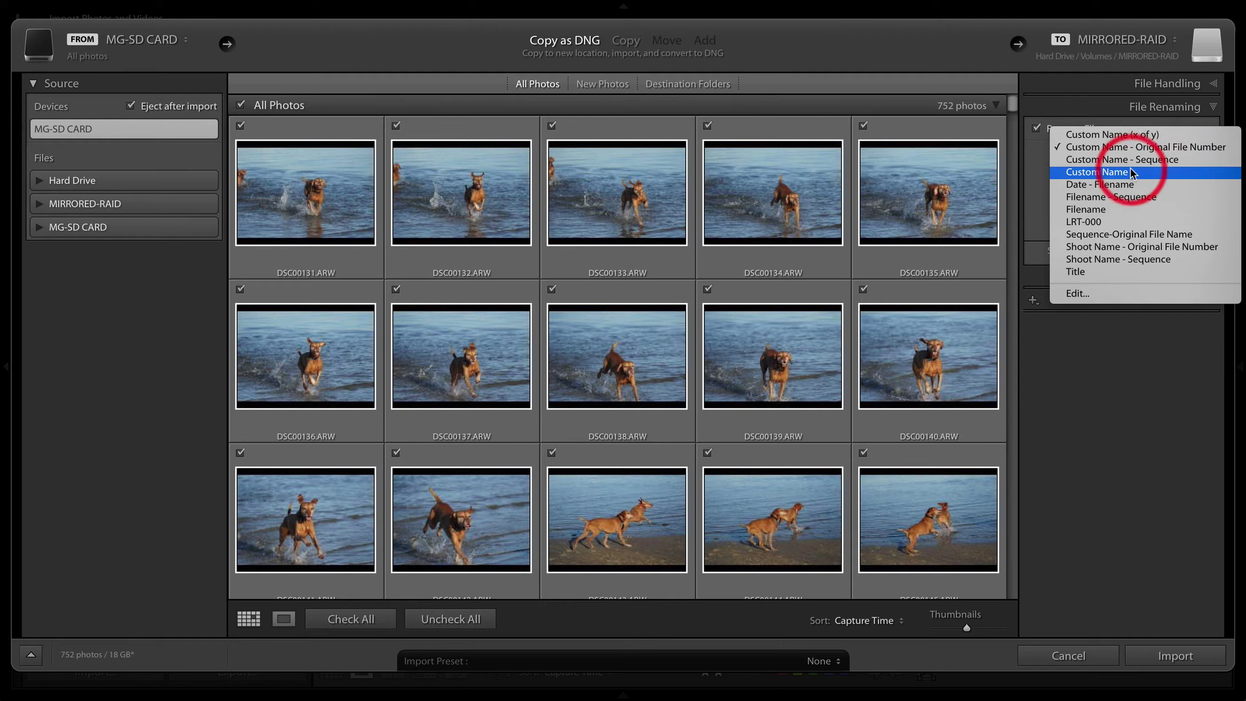
left_click(1126, 183)
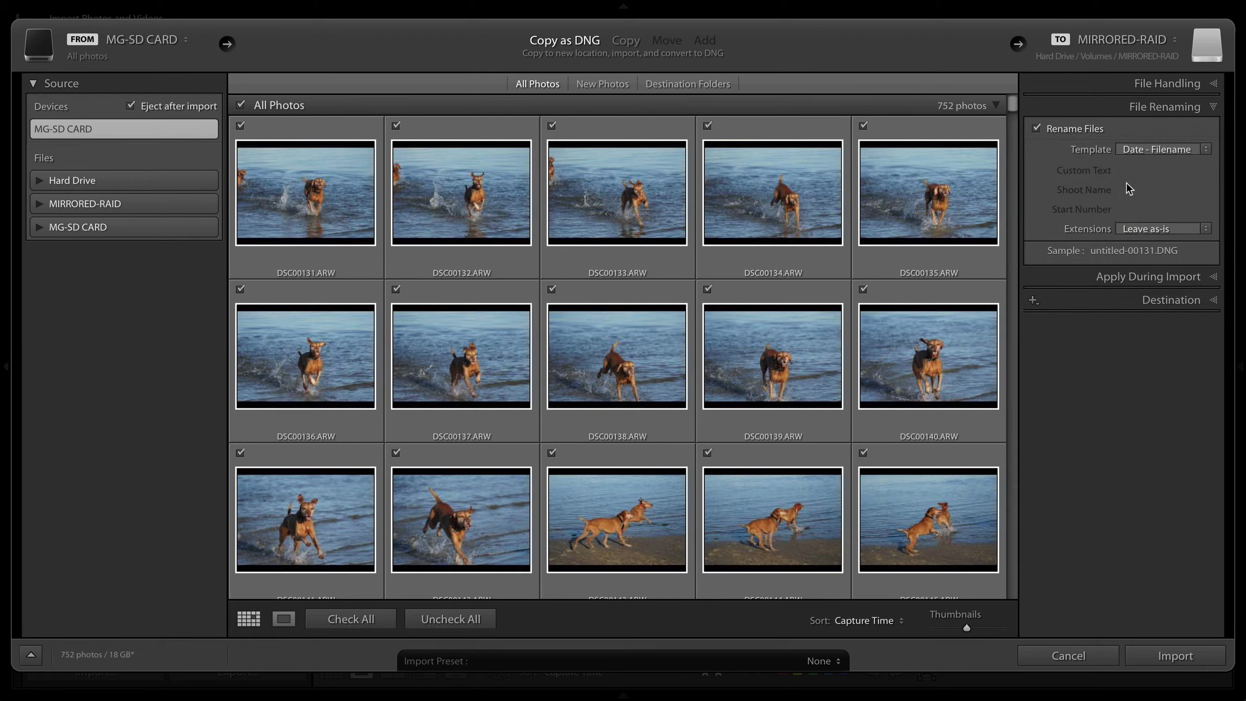
left_click(1130, 158)
left_click(1103, 241)
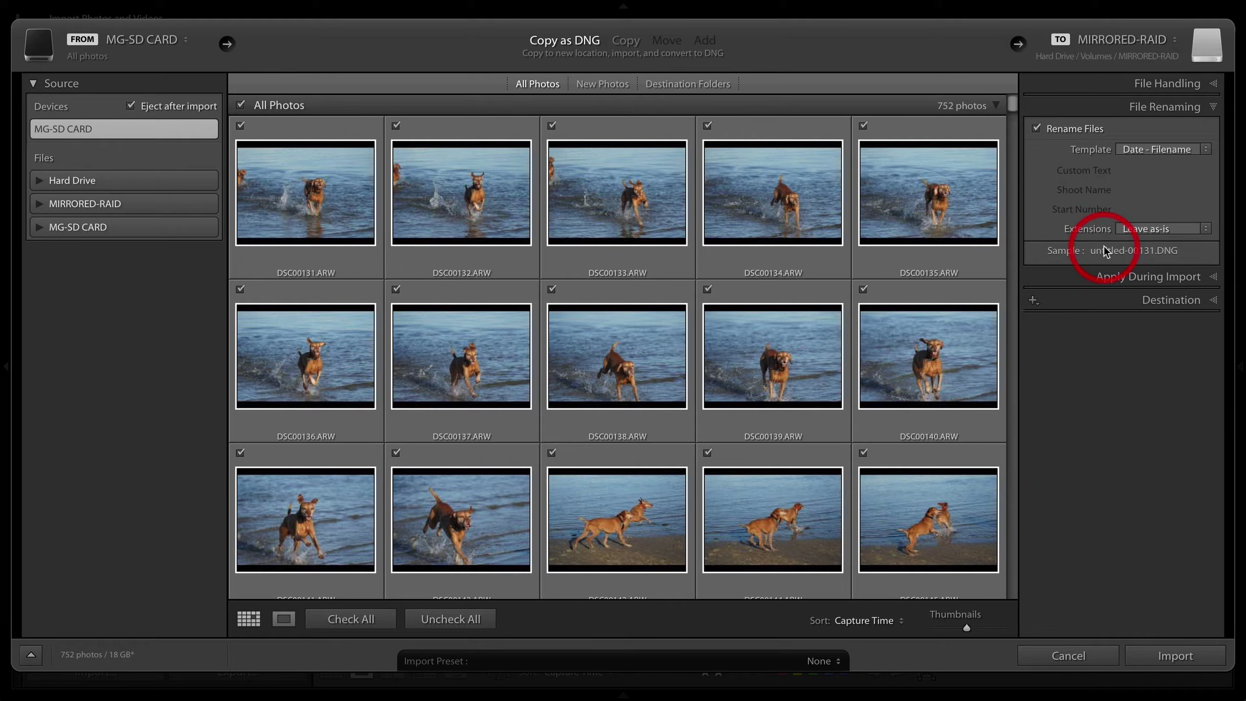
left_click(1088, 294)
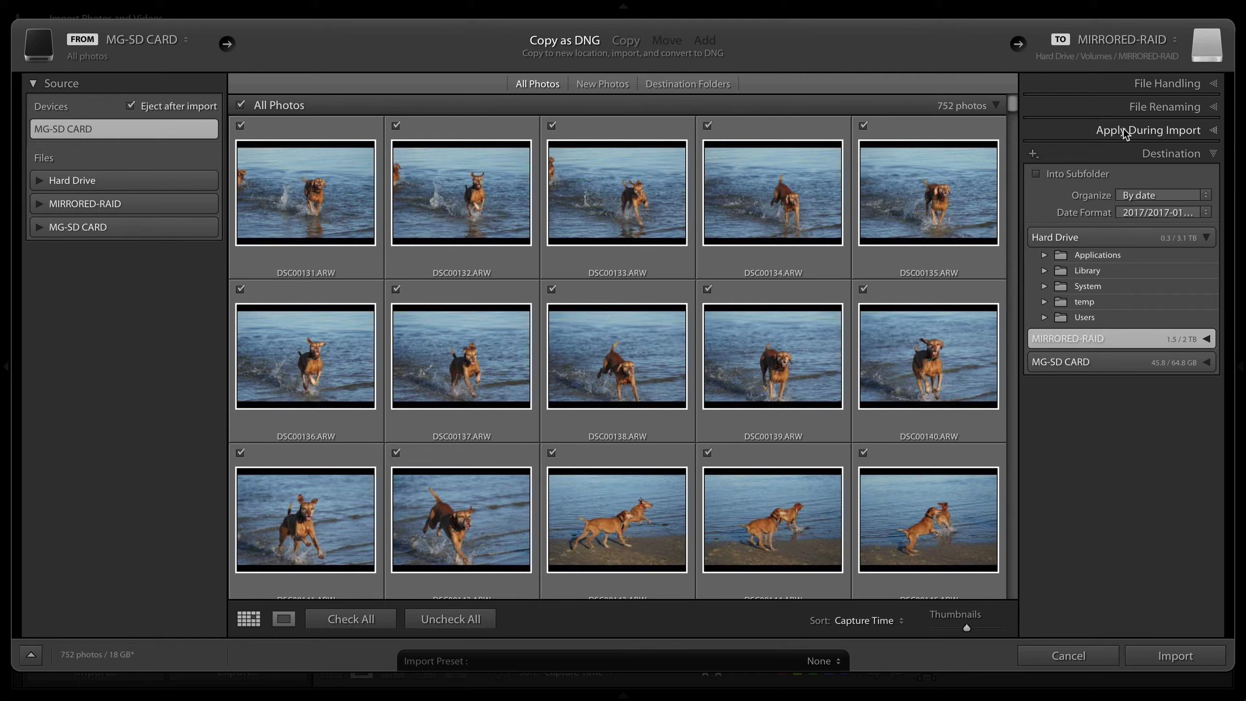
Organize imports on MIRRORED-RAID into 2017/2017-01-24 date folders, then collapse the Destination settings.
left_click(1098, 189)
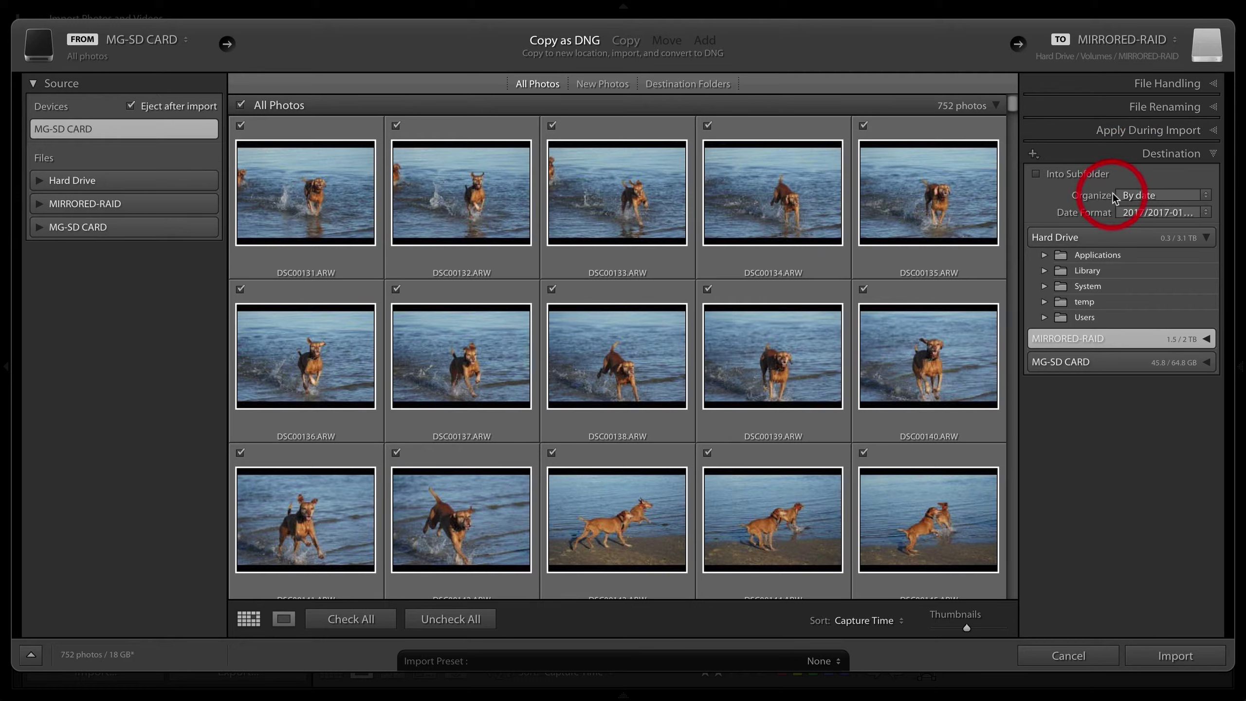
left_click(1205, 212)
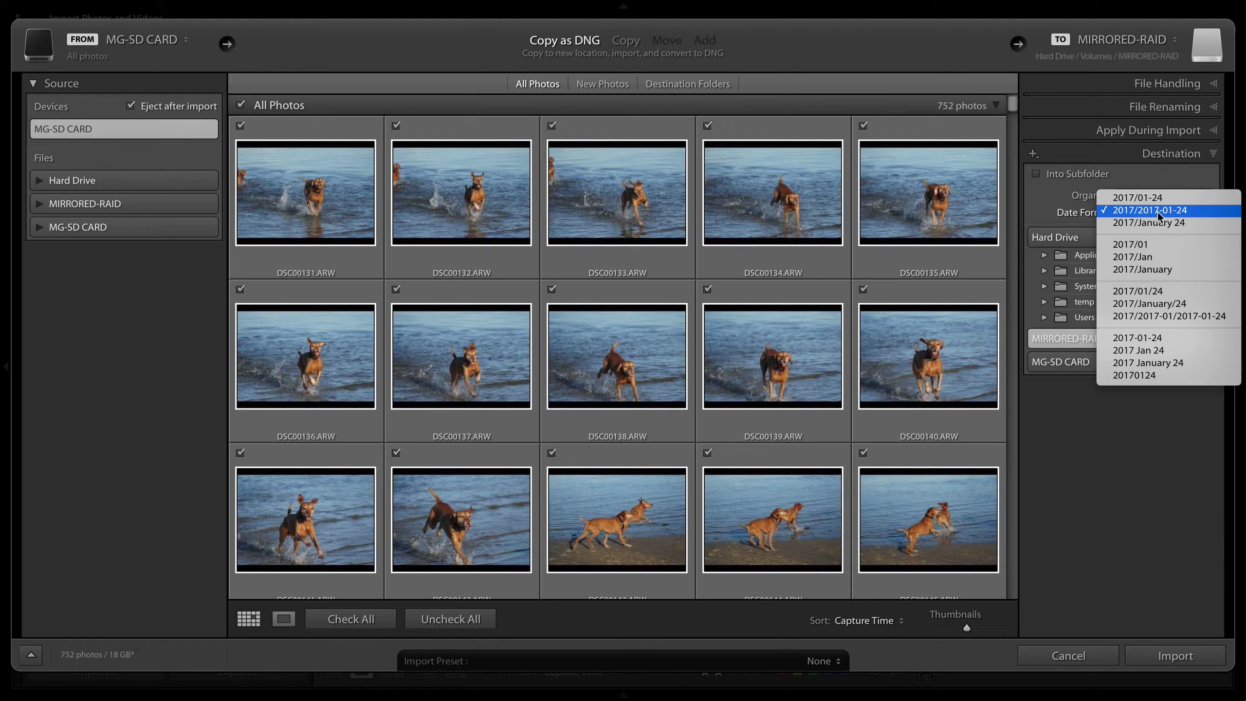
left_click(1047, 201)
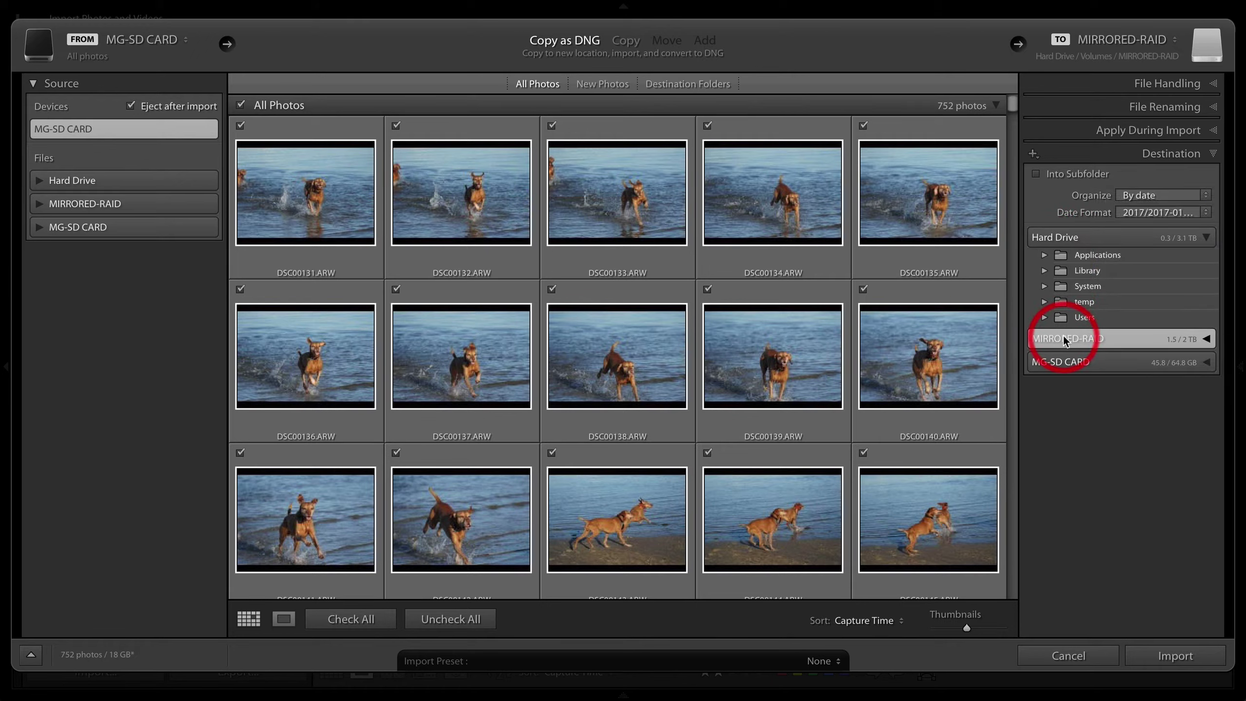
left_click(1208, 339)
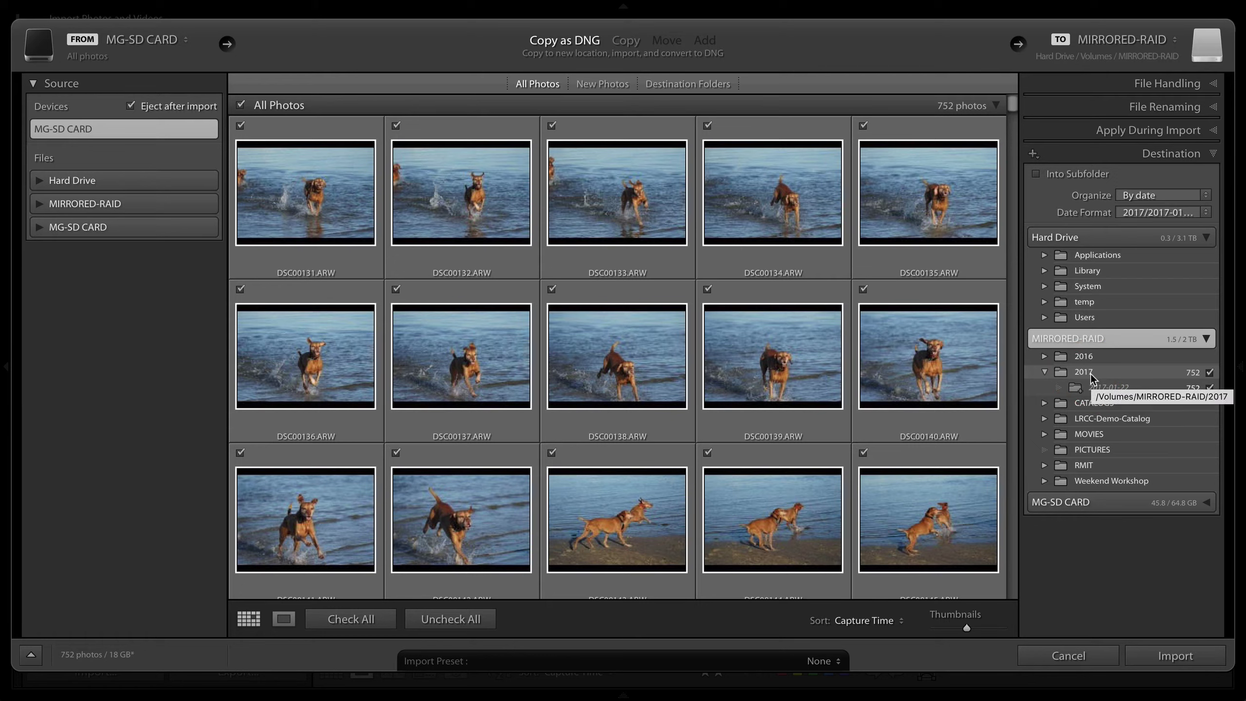
left_click(1208, 339)
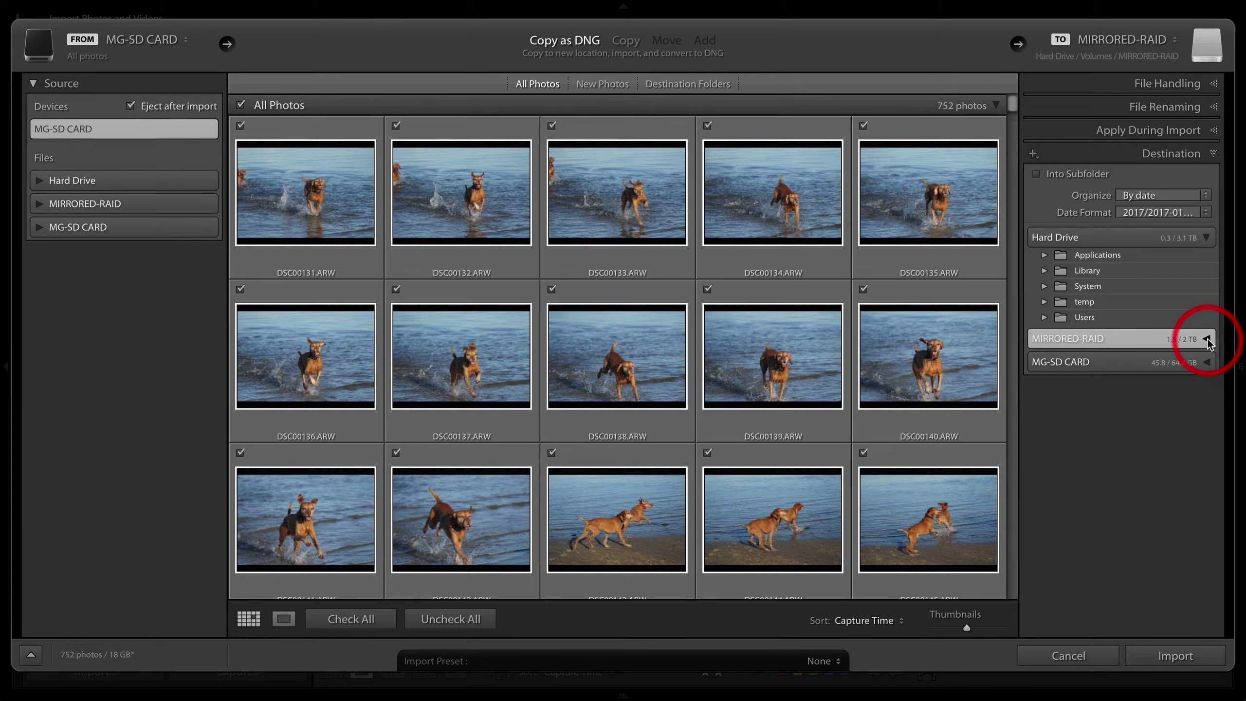
left_click(1212, 156)
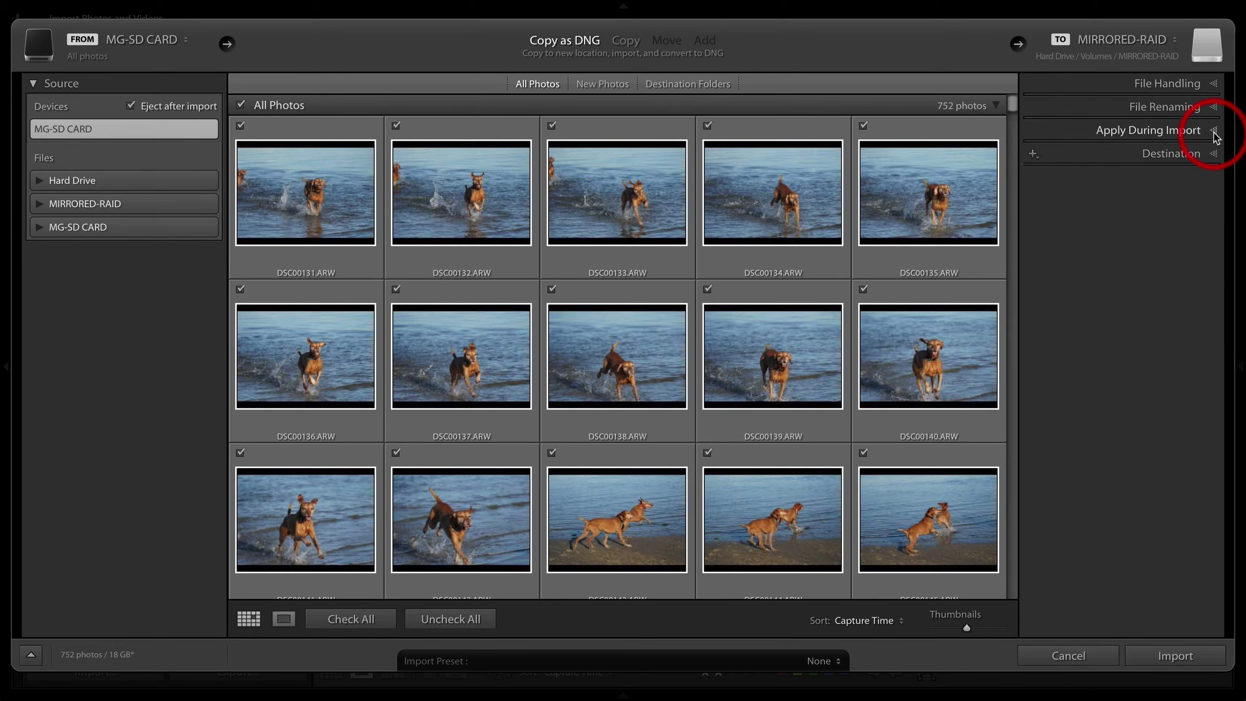
Apply the photographer's copyright metadata preset during import, keeping Develop Settings at None.
left_click(1212, 134)
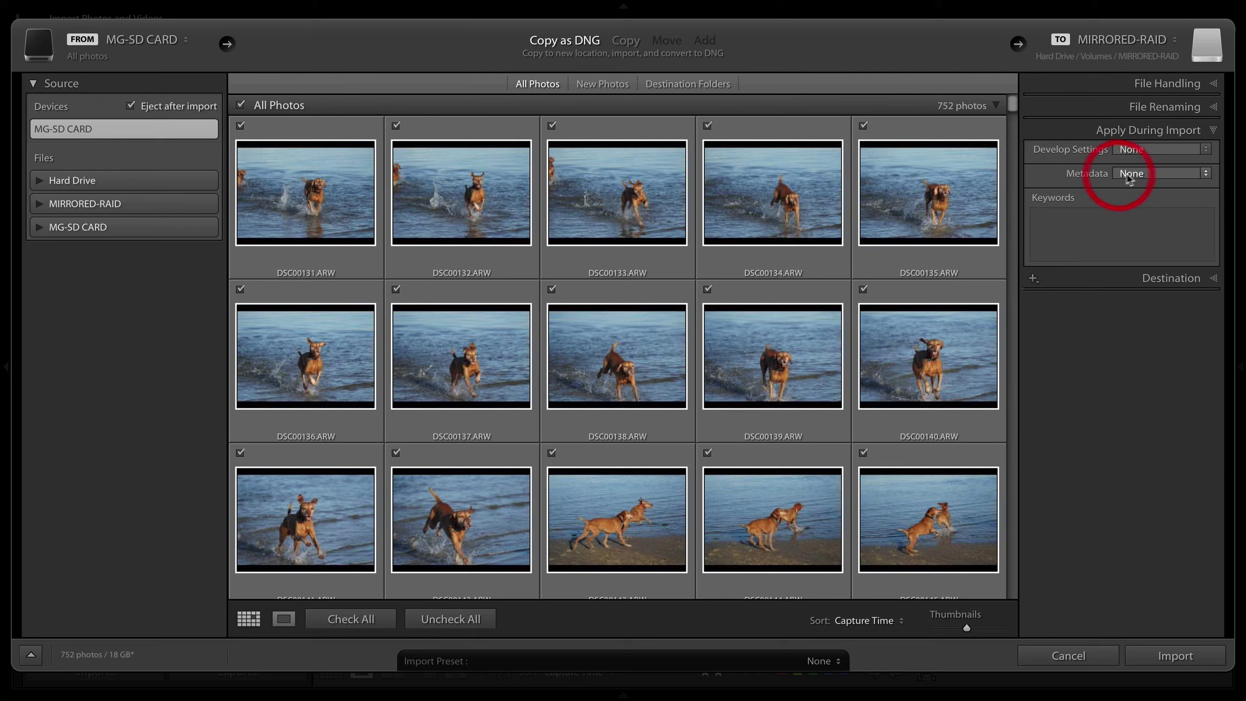
left_click(1206, 175)
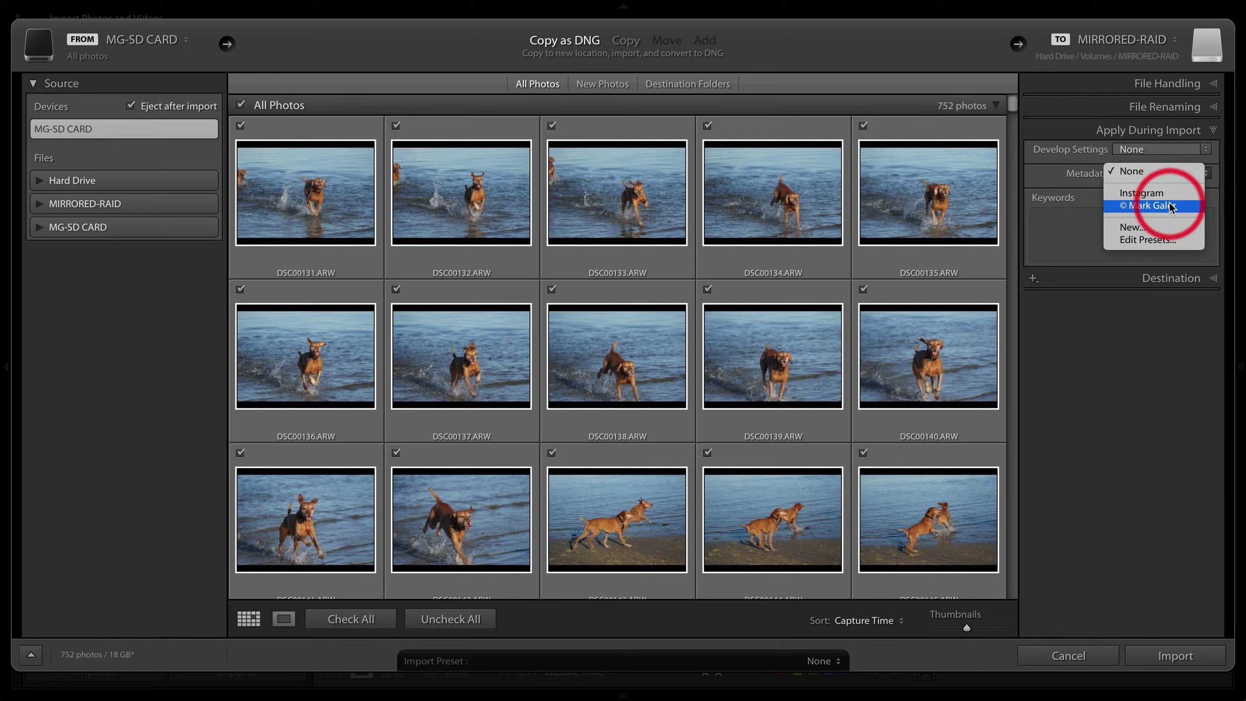
left_click(1142, 206)
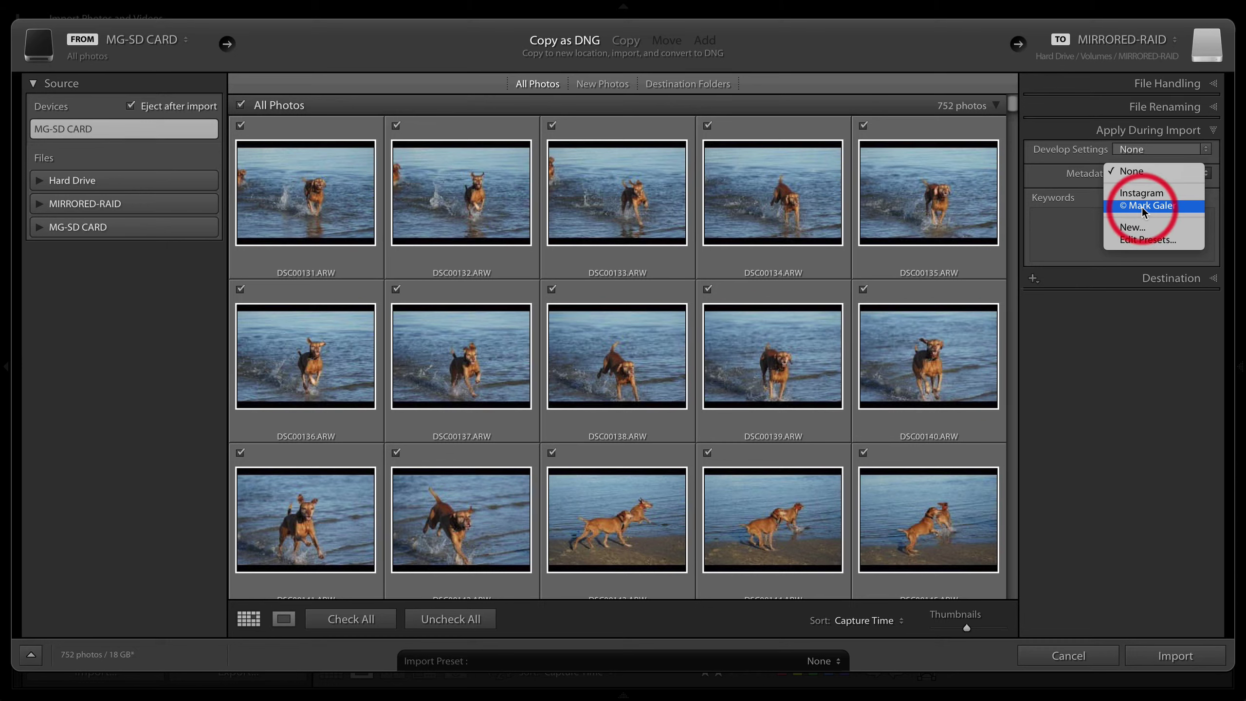
left_click(1141, 207)
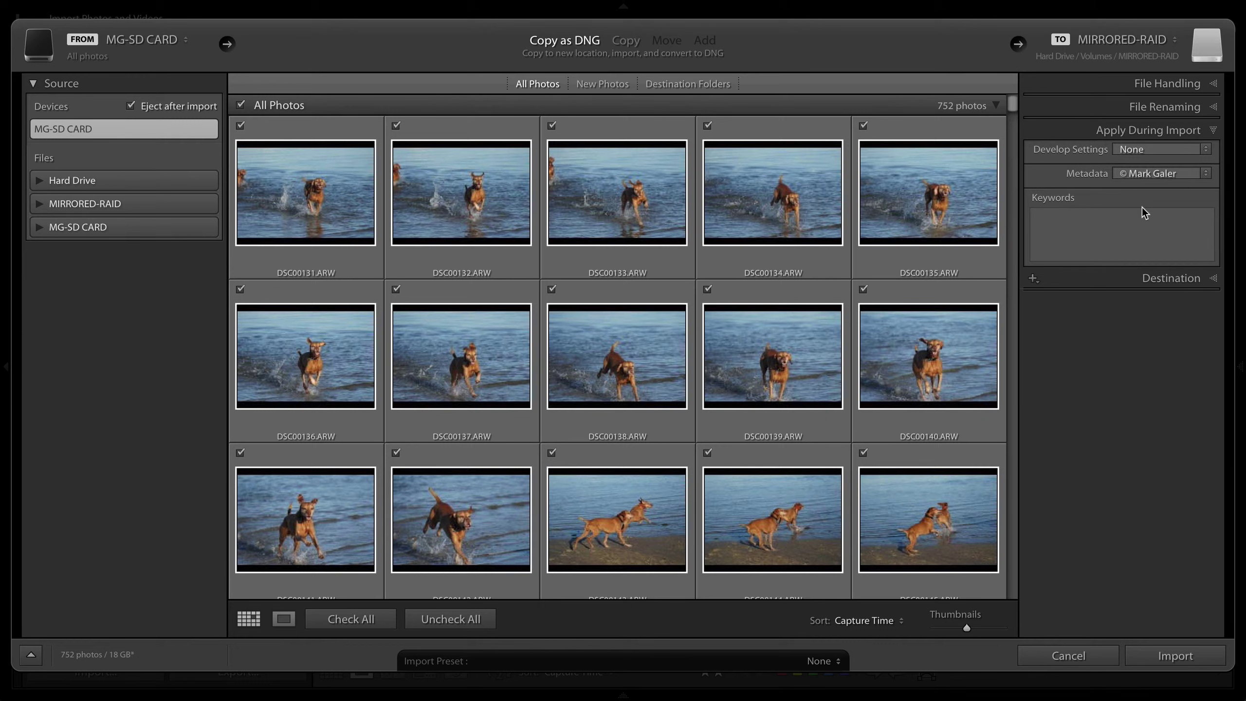
left_click(1064, 219)
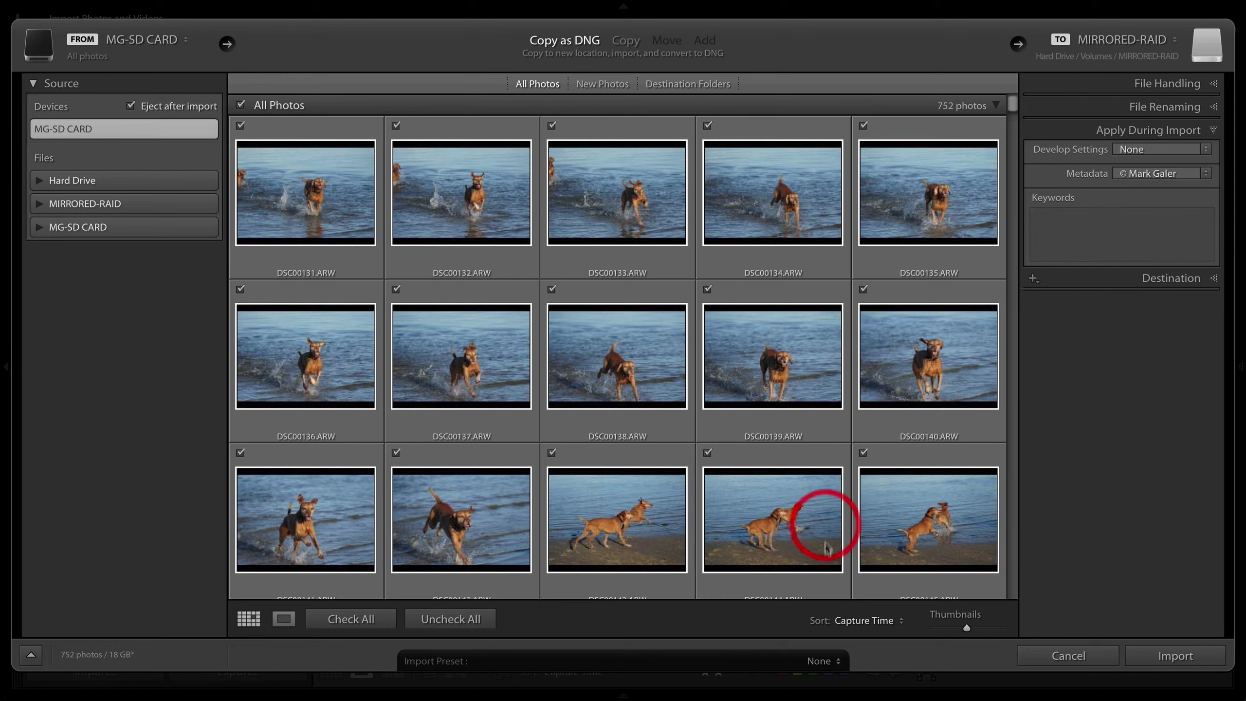
Save the current import settings as a new preset named 'External Drive'.
left_click(837, 660)
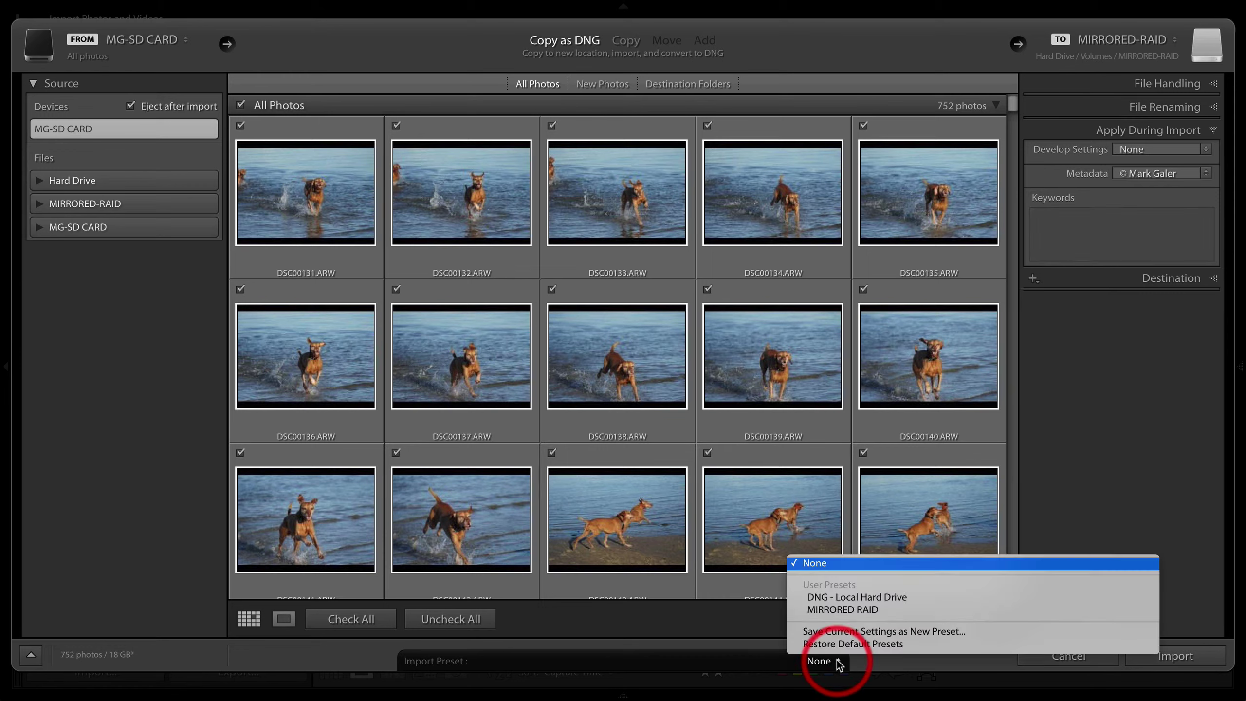
left_click(844, 633)
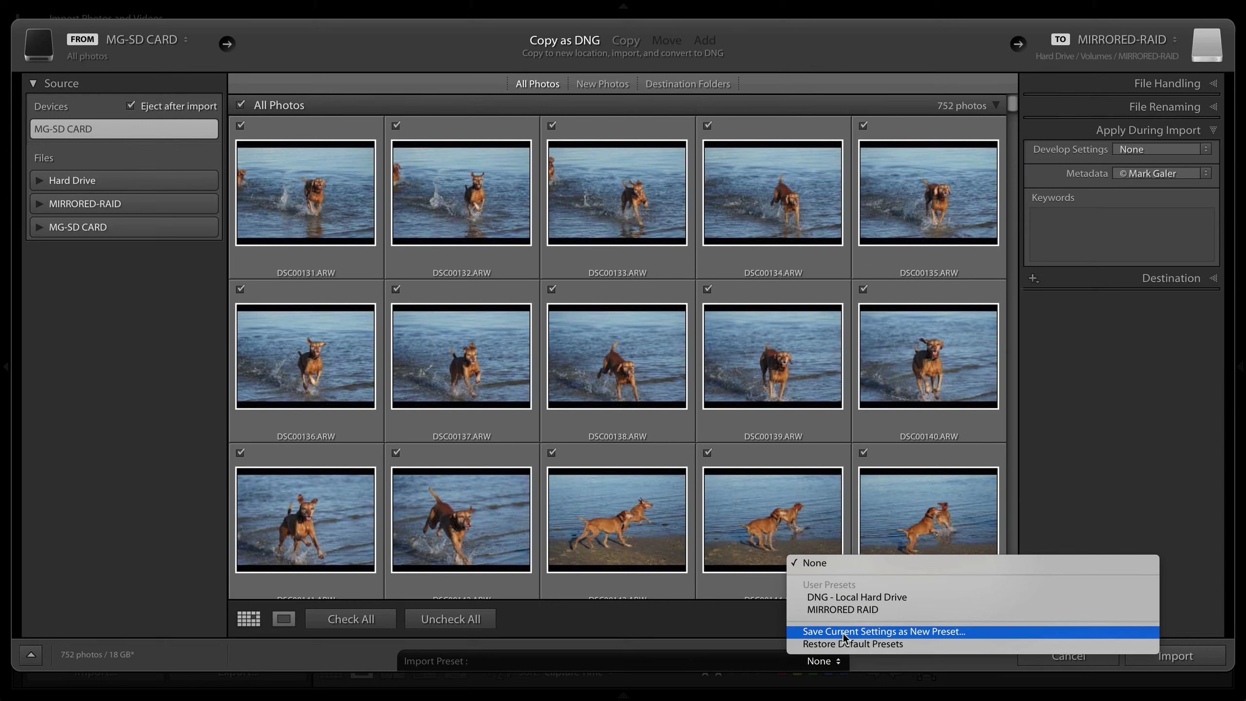
left_click(842, 632)
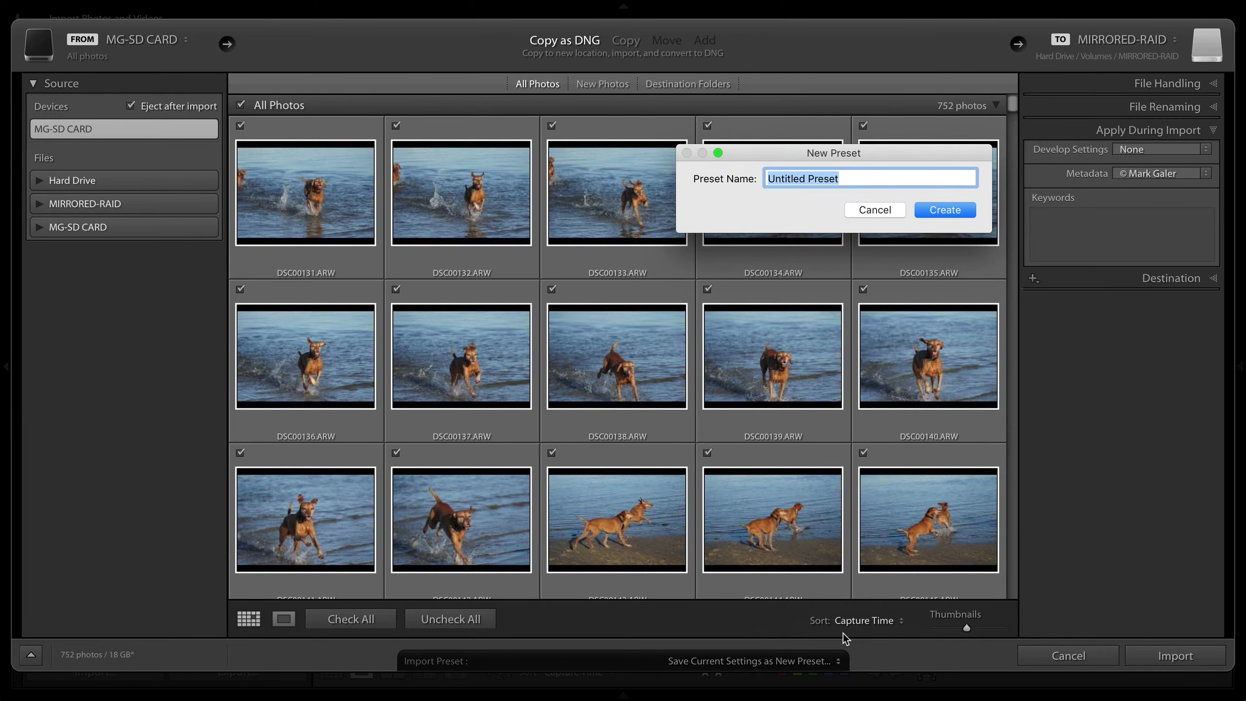
type("Exter")
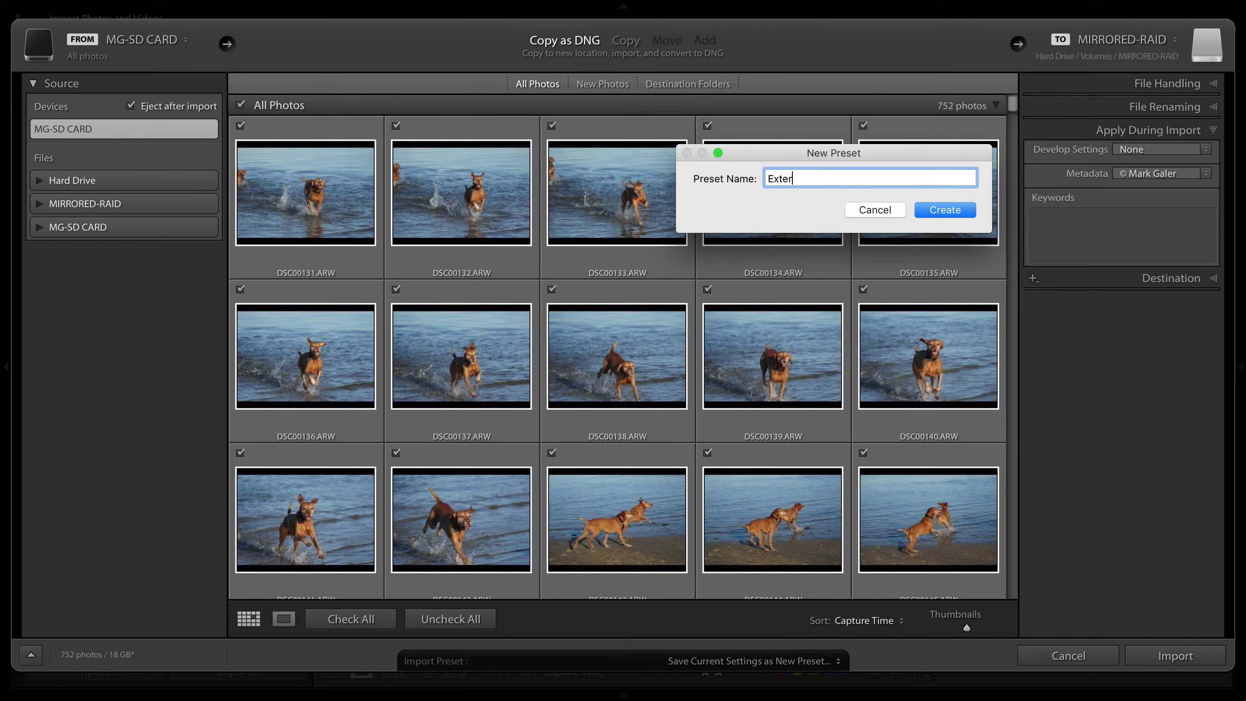
type("nal Drive")
left_click(946, 212)
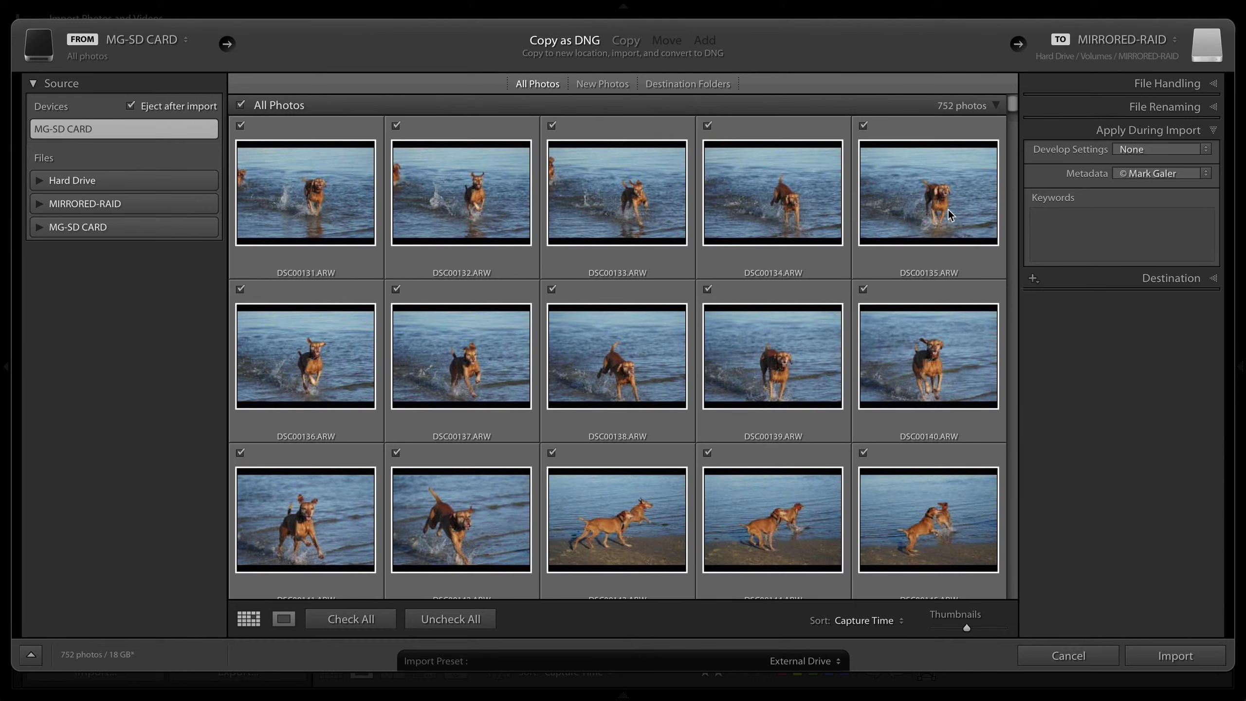
Add the import keywords 'St Kilda, dogs, beach, play'.
mouse_move(833, 336)
left_click(1059, 224)
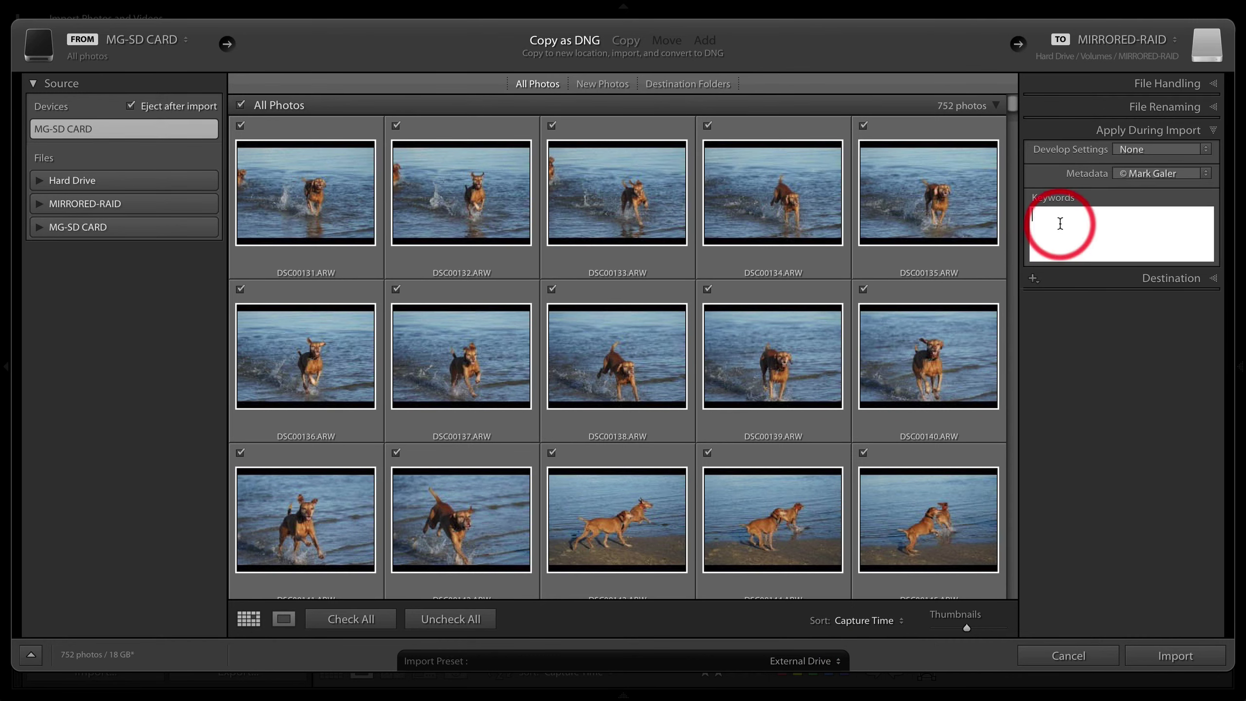
type("St Kil")
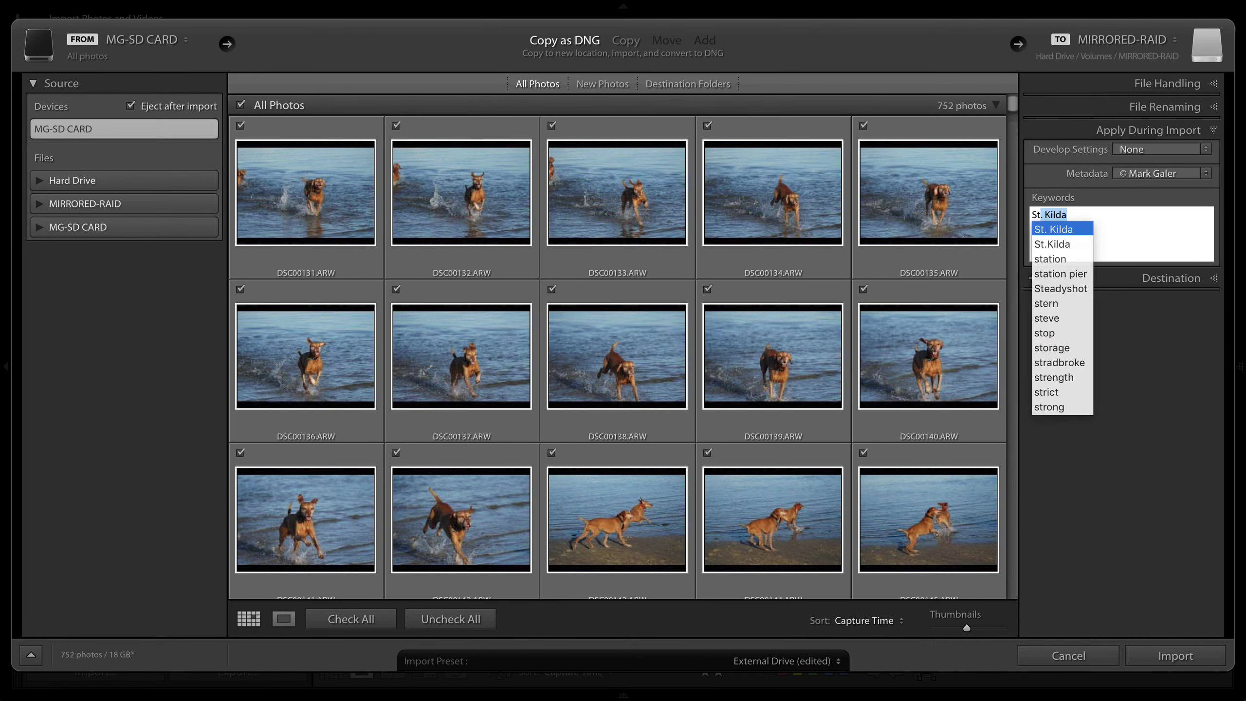
type("da")
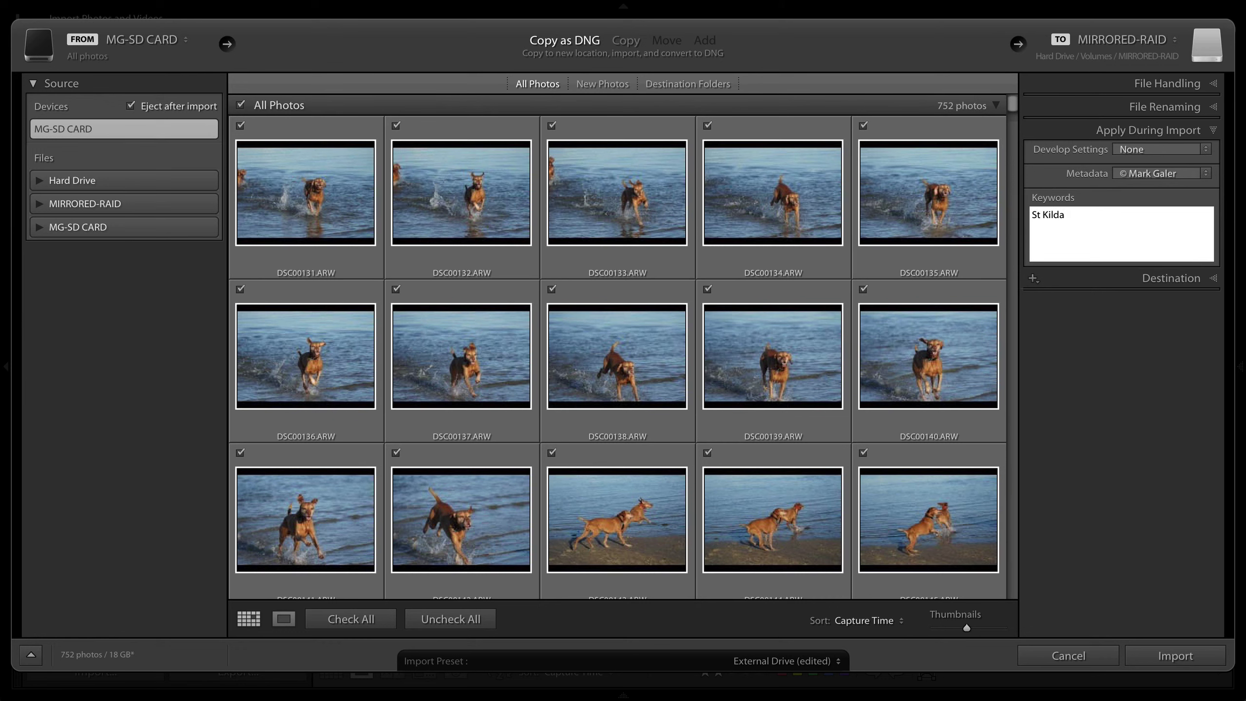
type(",")
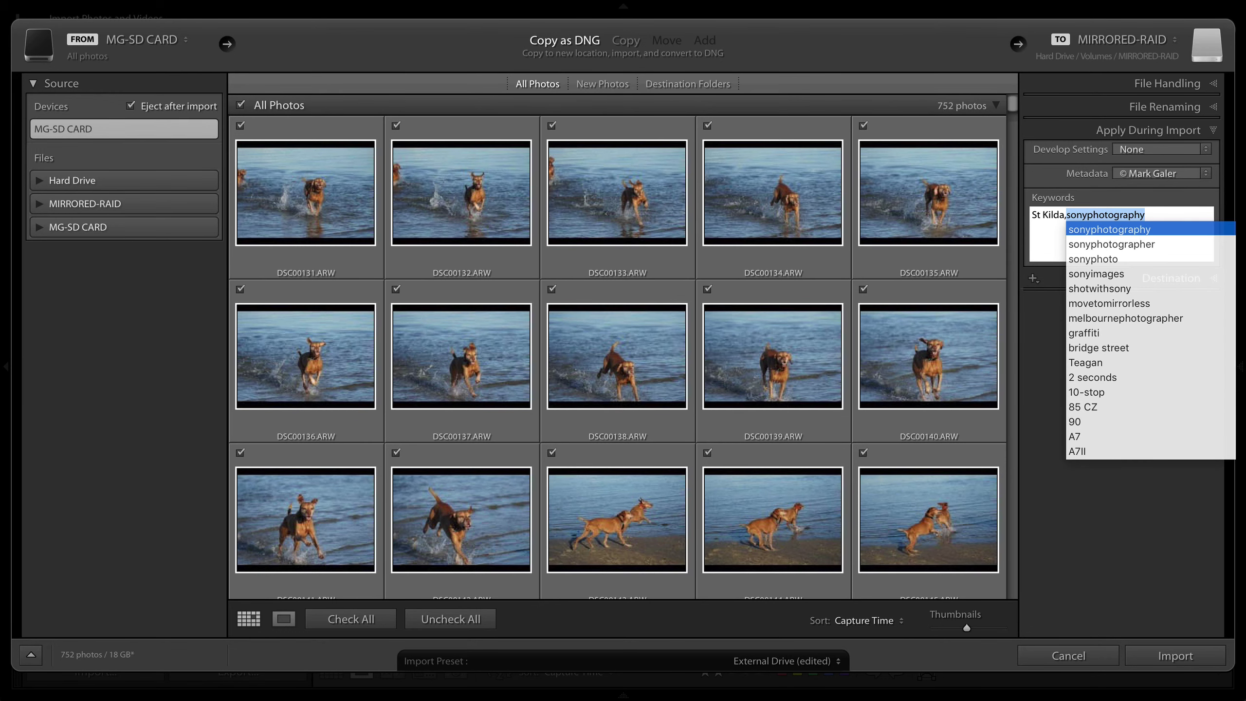
type(" do")
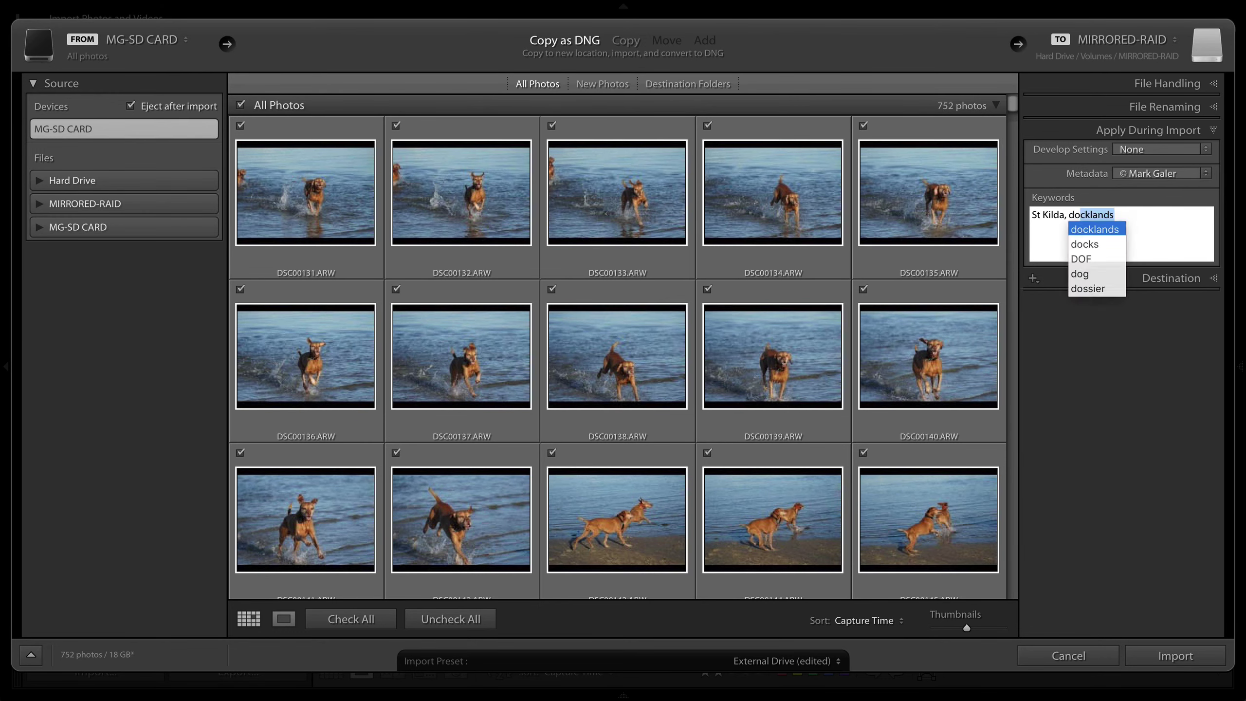
type("gs, beac")
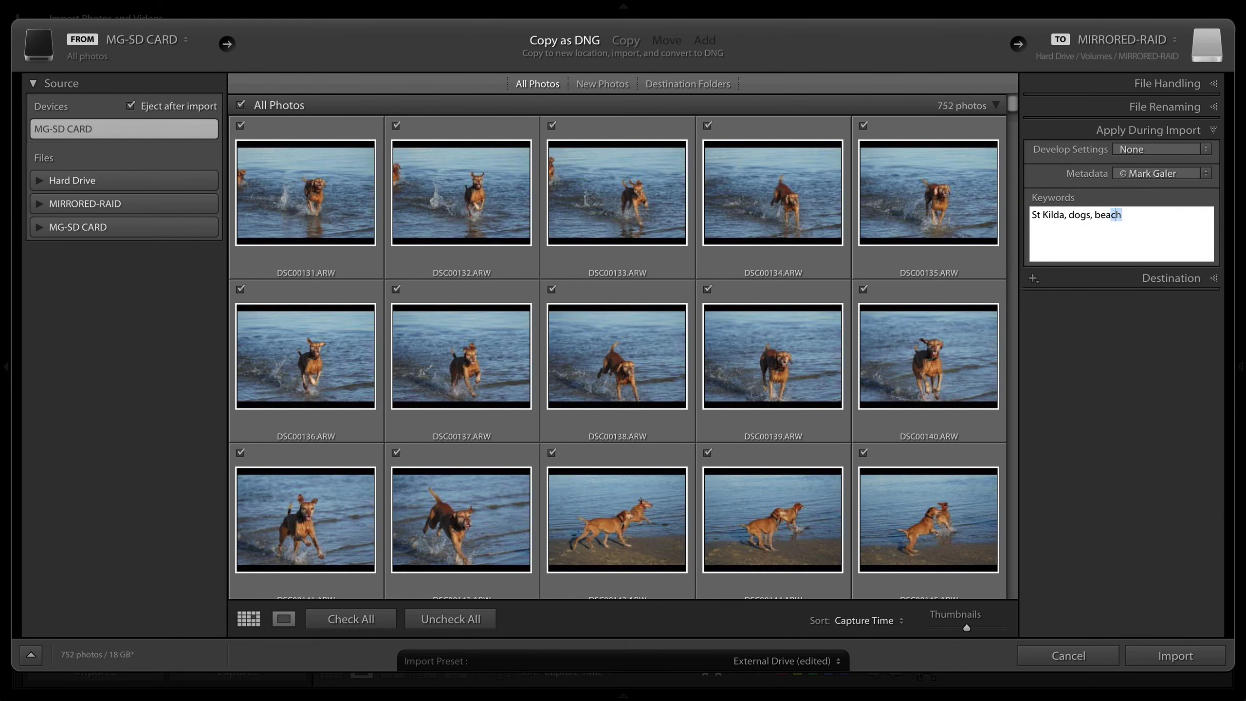
type("h, play")
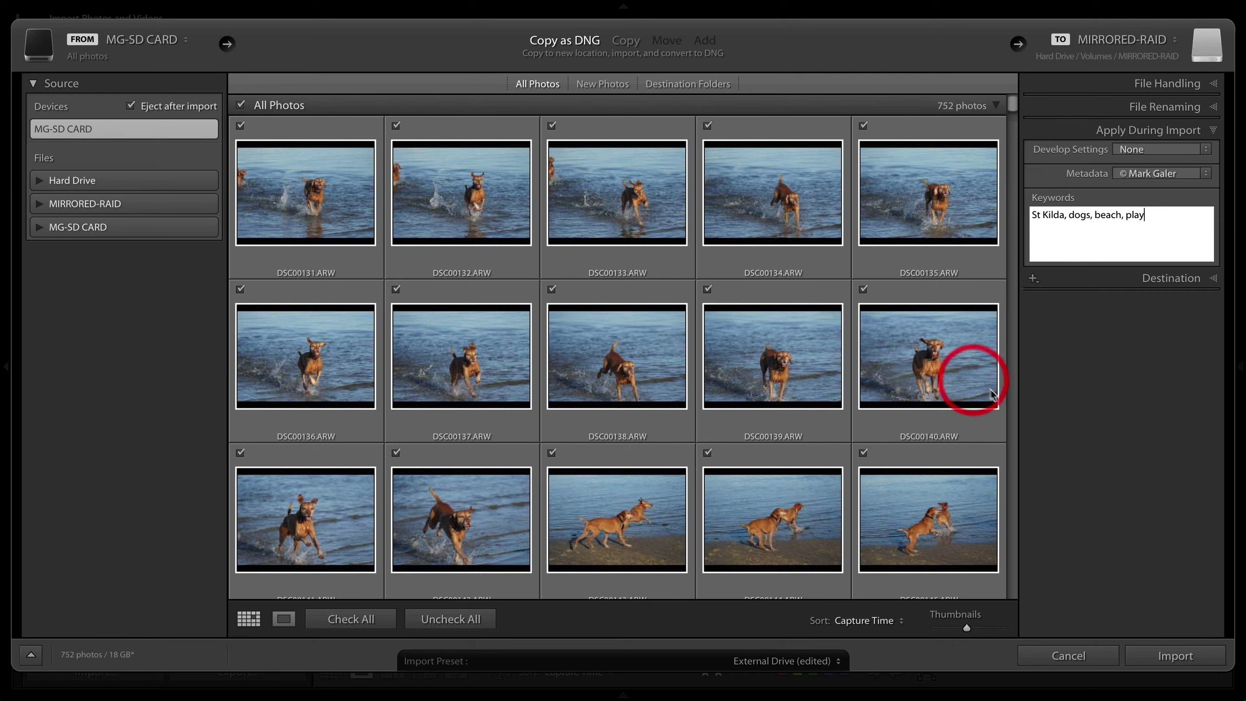
Start importing the photos into the Library with these settings.
left_click(1178, 654)
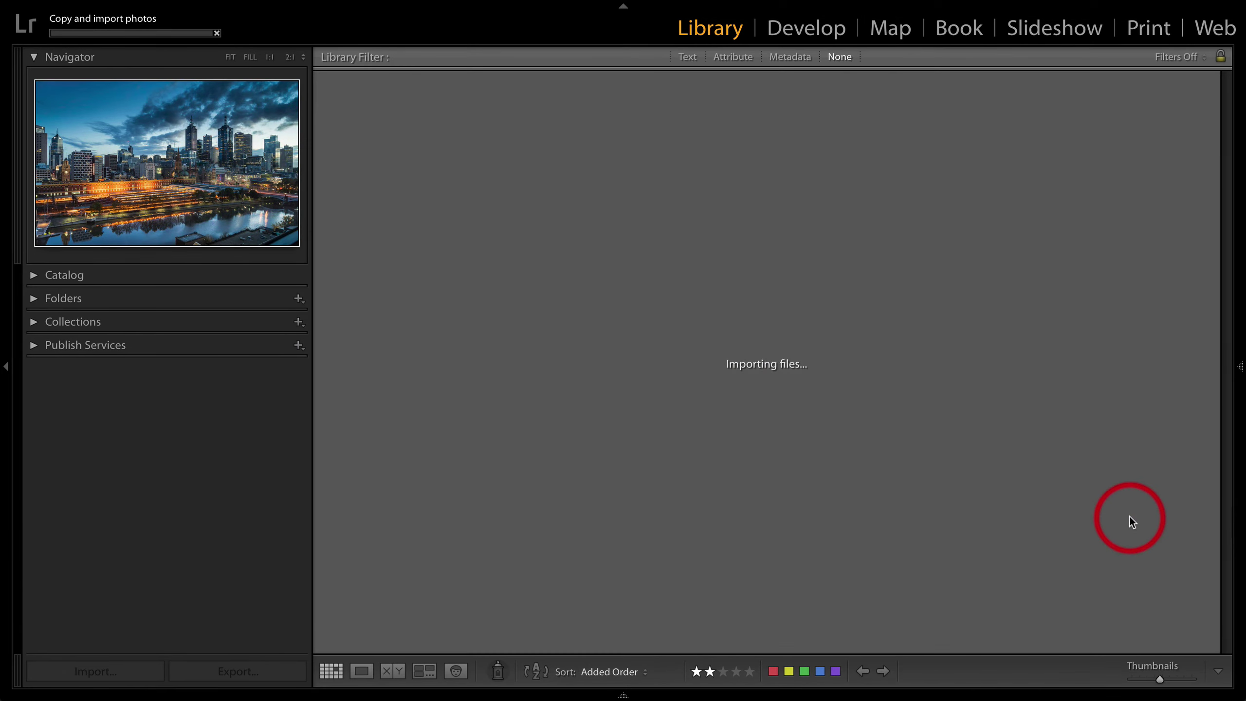